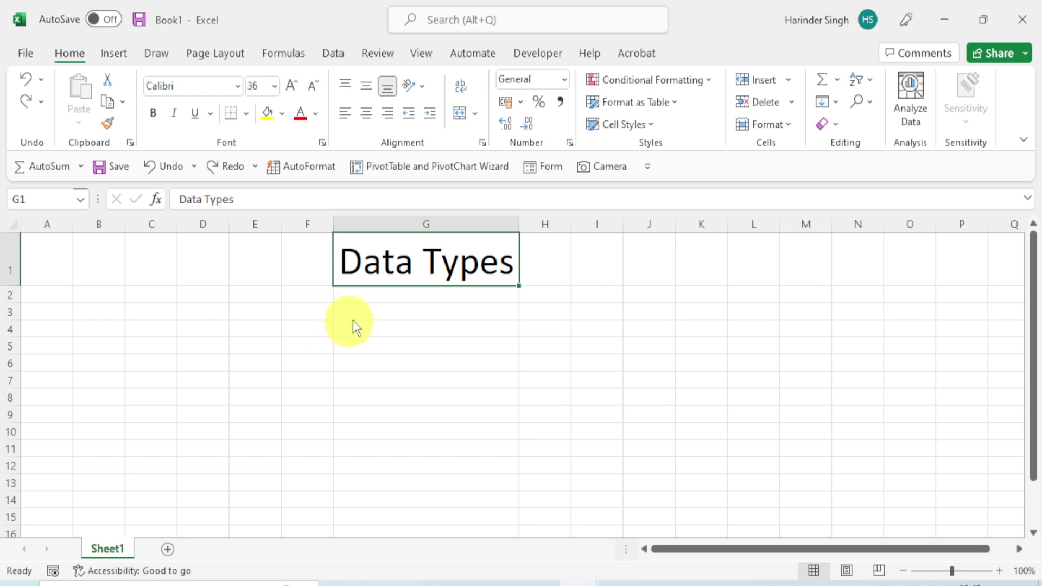
- Open the Visual Basic for Applications editor for Book1 from the Developer tab
click(541, 54)
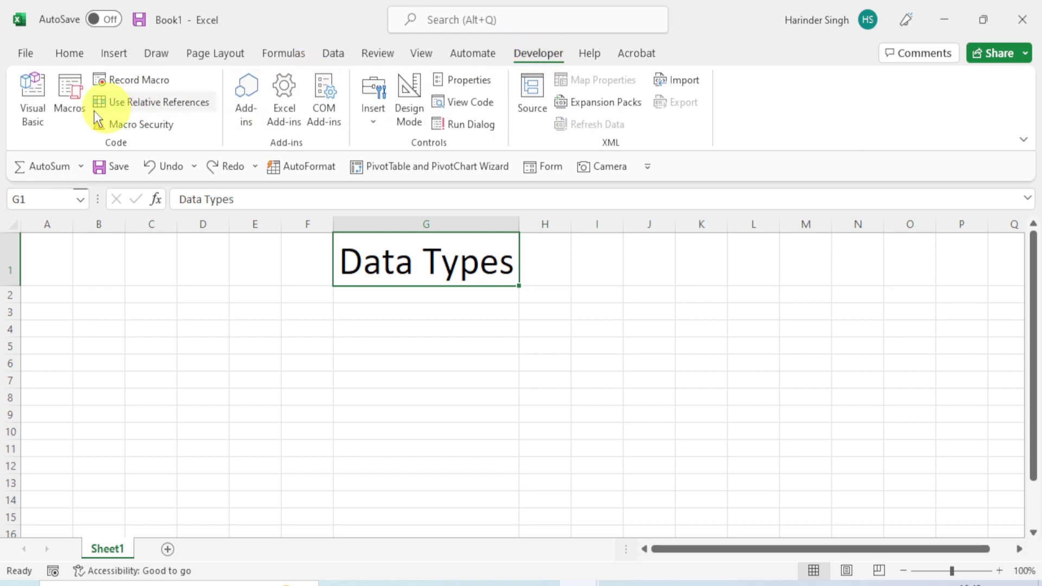
click(24, 102)
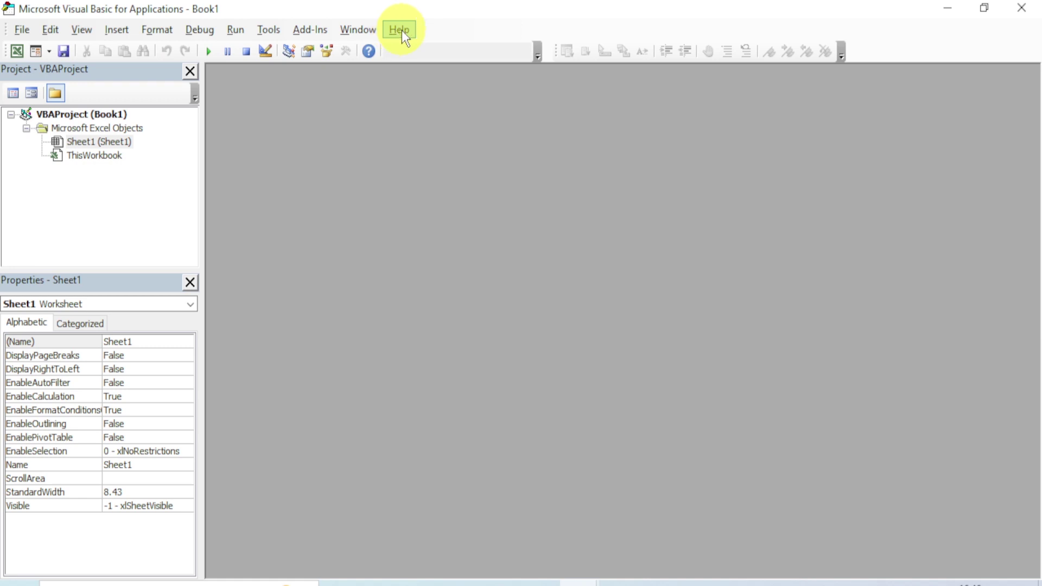
- From VBA help, search all Microsoft Learn documentation for 'data type summary'
click(370, 50)
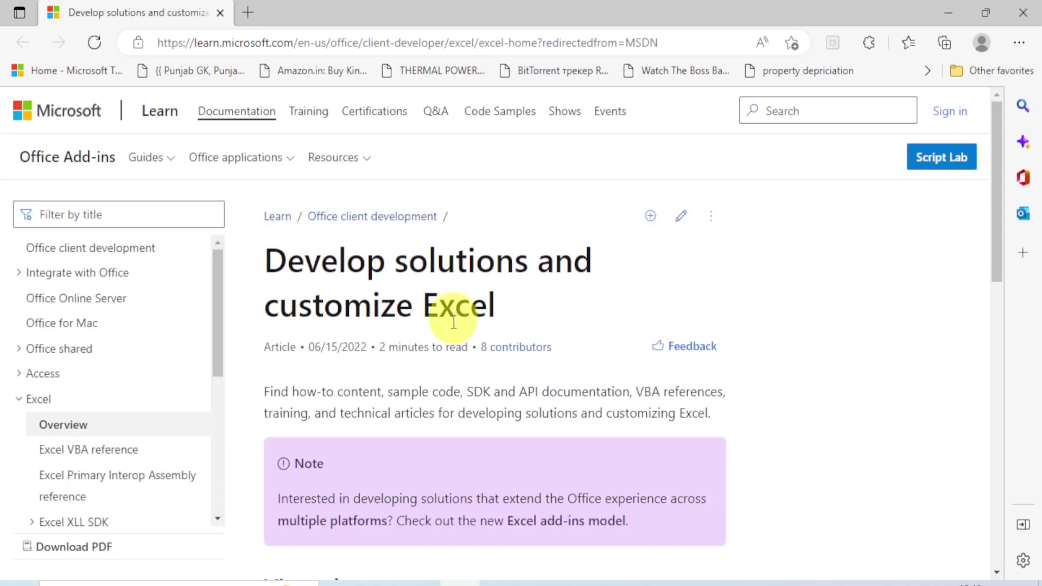
click(98, 216)
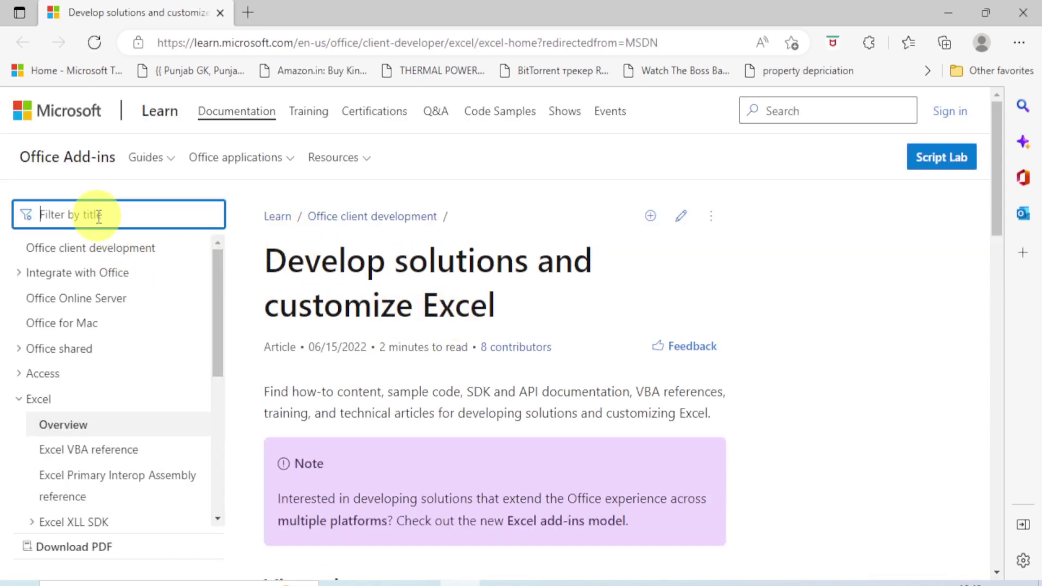
text(da)
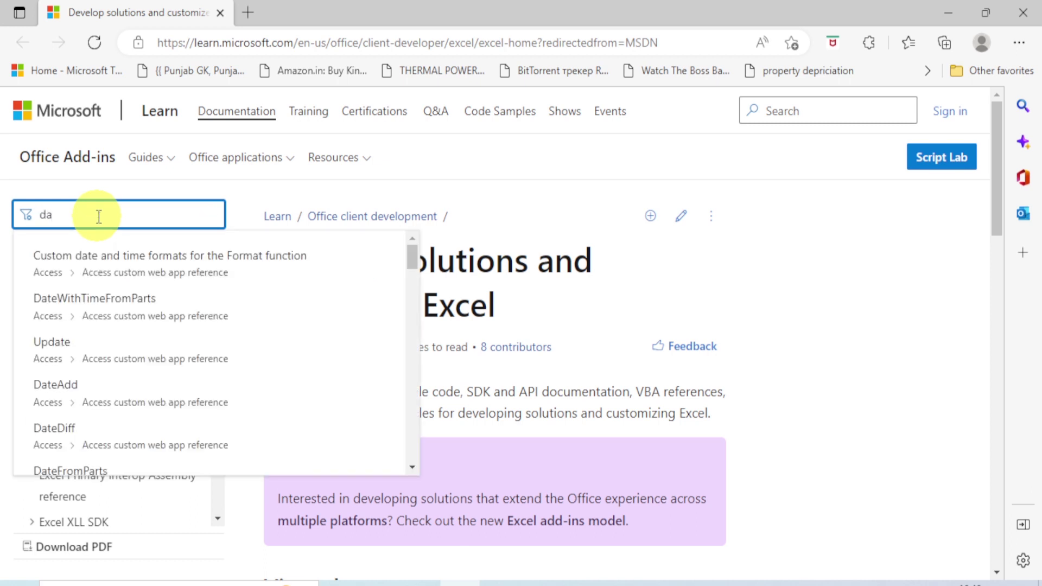
text(ta ty)
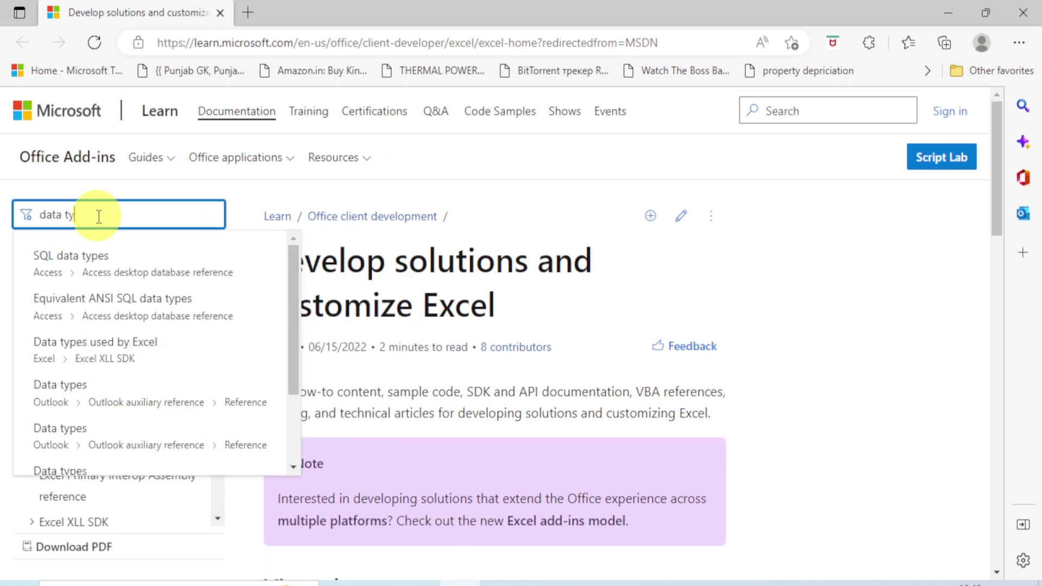
text(pe )
text(summ)
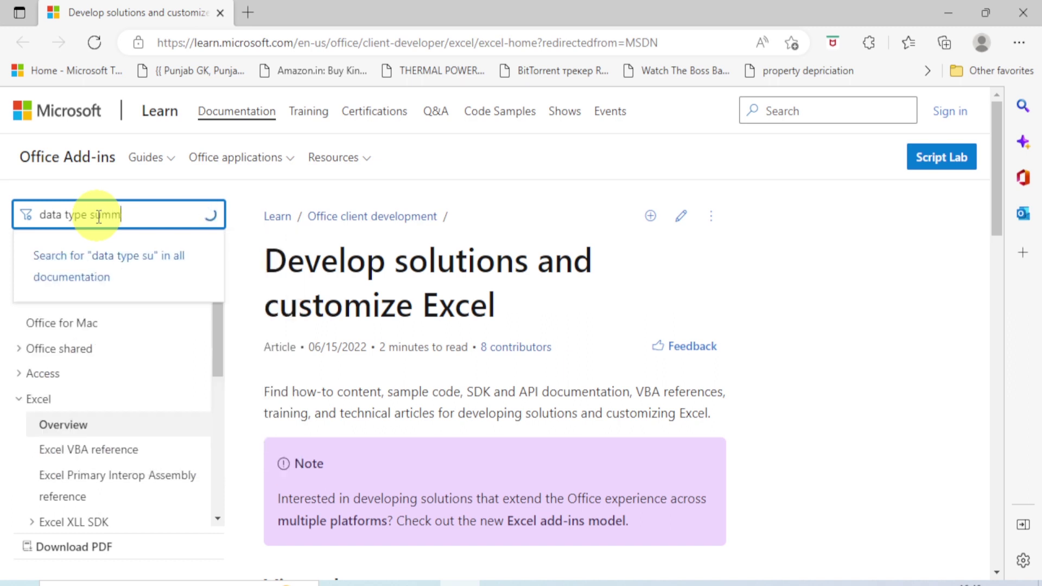
text(ary)
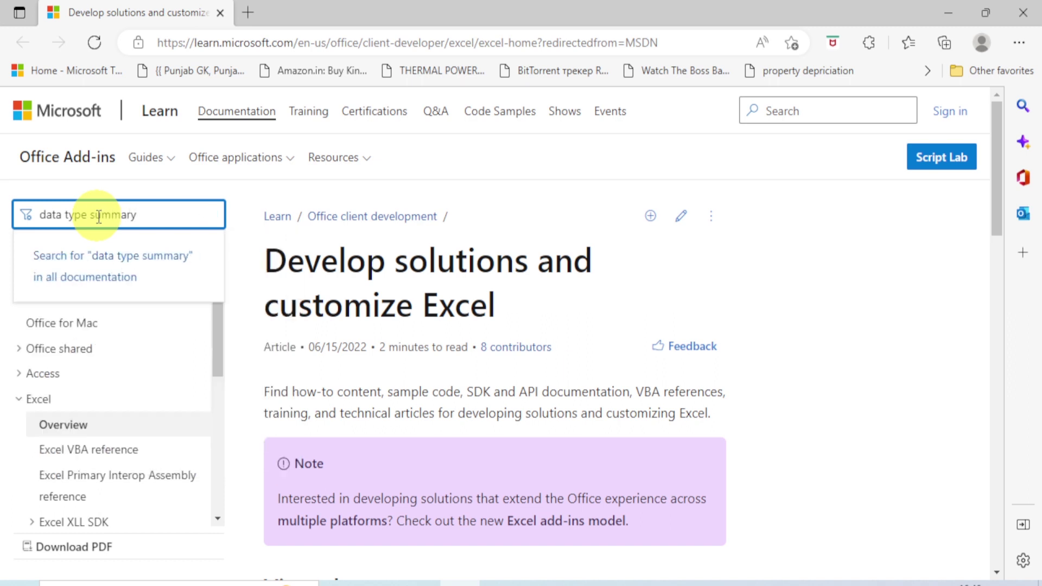
click(79, 261)
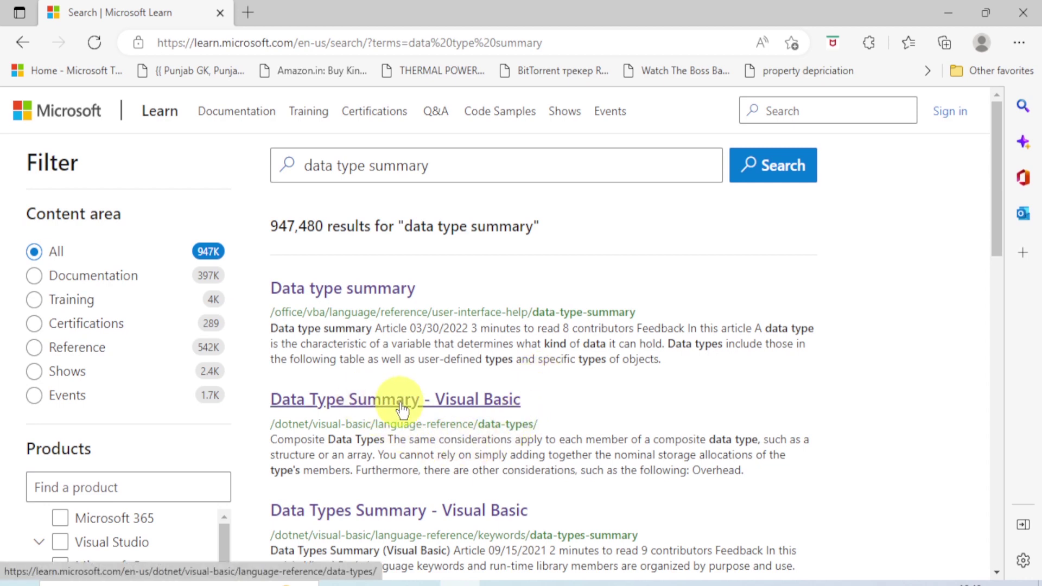
- Open the 'Data Type Summary - Visual Basic' article and scroll down to its table
click(402, 409)
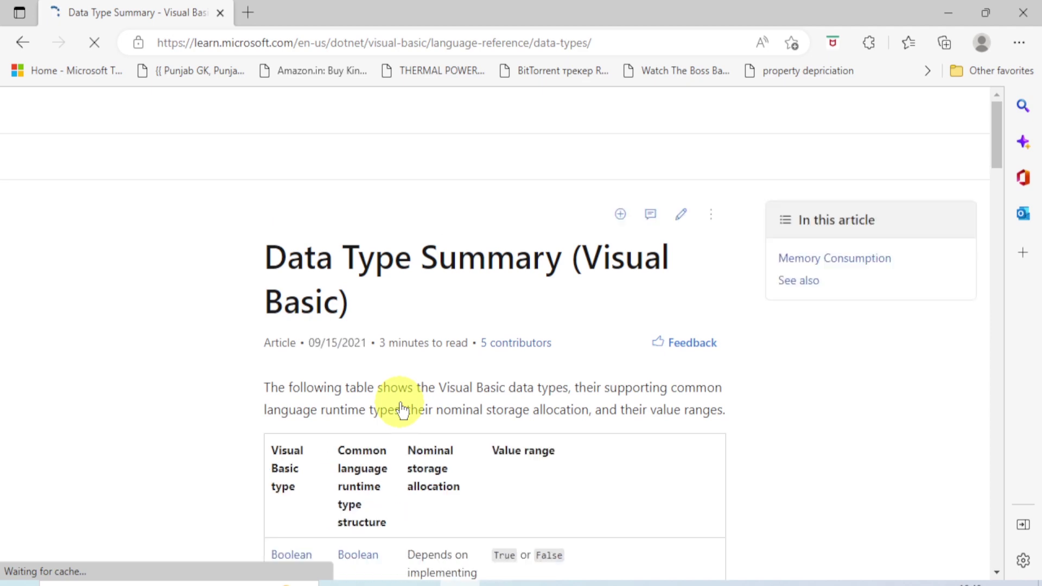
scroll(489, 402, down, 2)
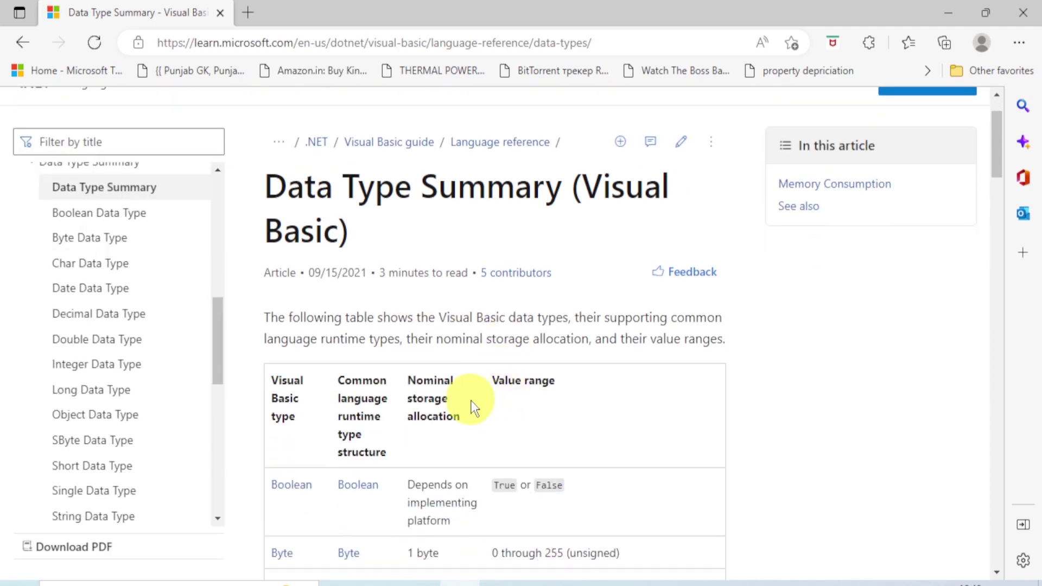
scroll(471, 399, down, 1)
scroll(510, 380, down, 2)
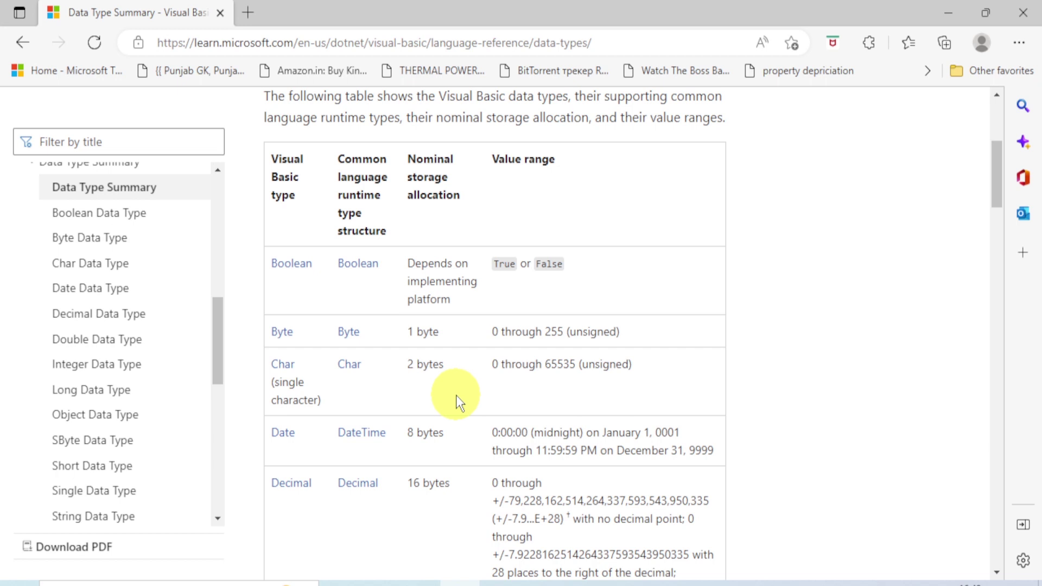
- Scroll the data-type table to show the Byte (1 byte) and Char (2 bytes) rows
scroll(456, 395, down, 1)
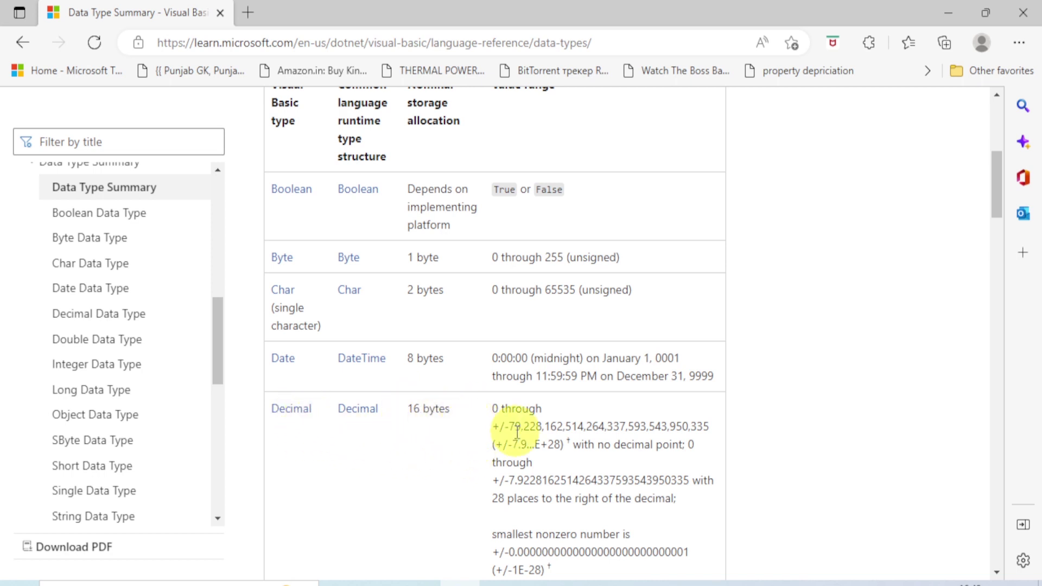
scroll(517, 432, down, 1)
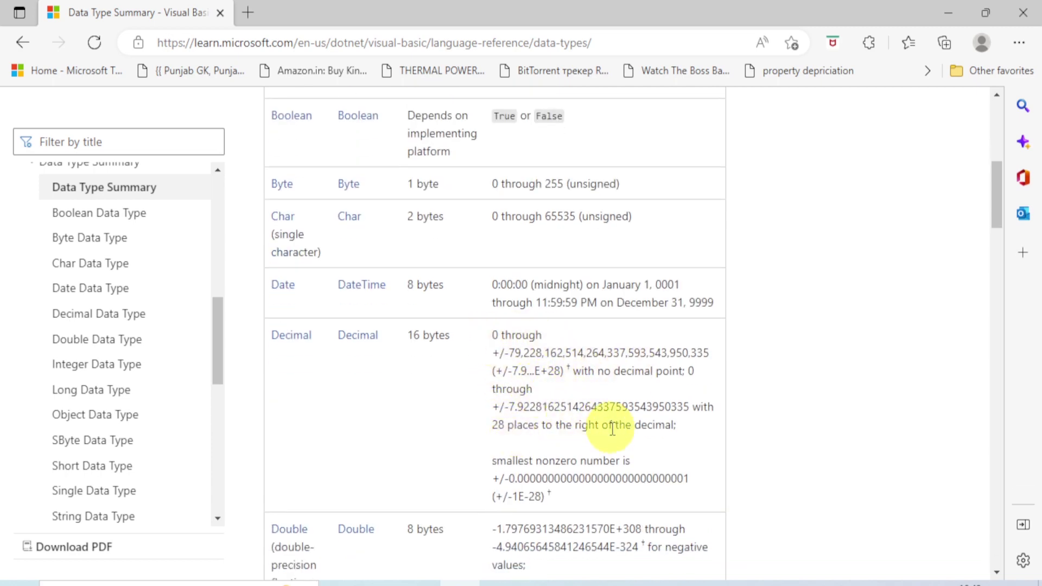
scroll(610, 434, down, 1)
scroll(611, 437, up, 3)
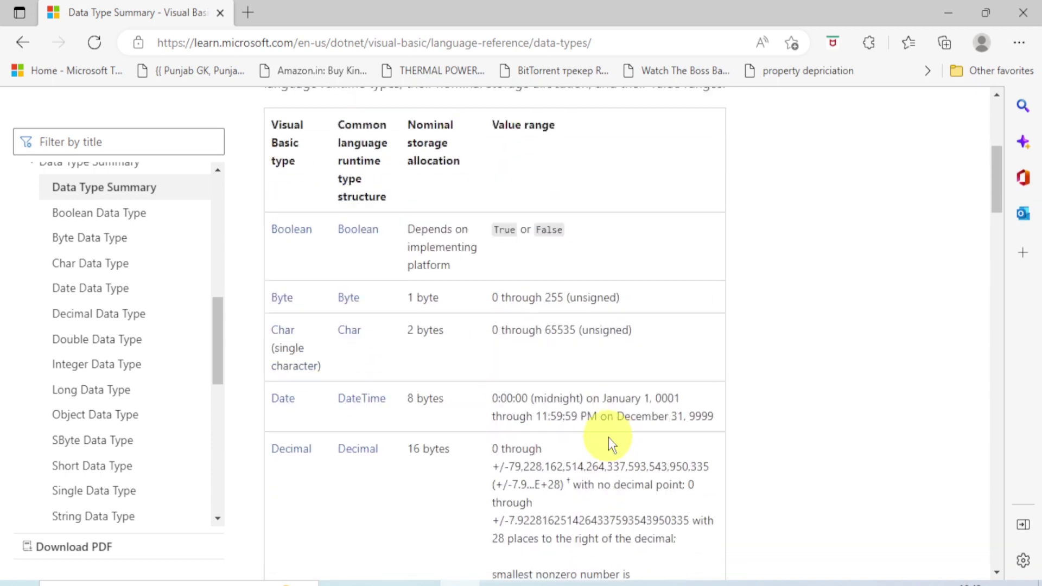
scroll(610, 436, down, 1)
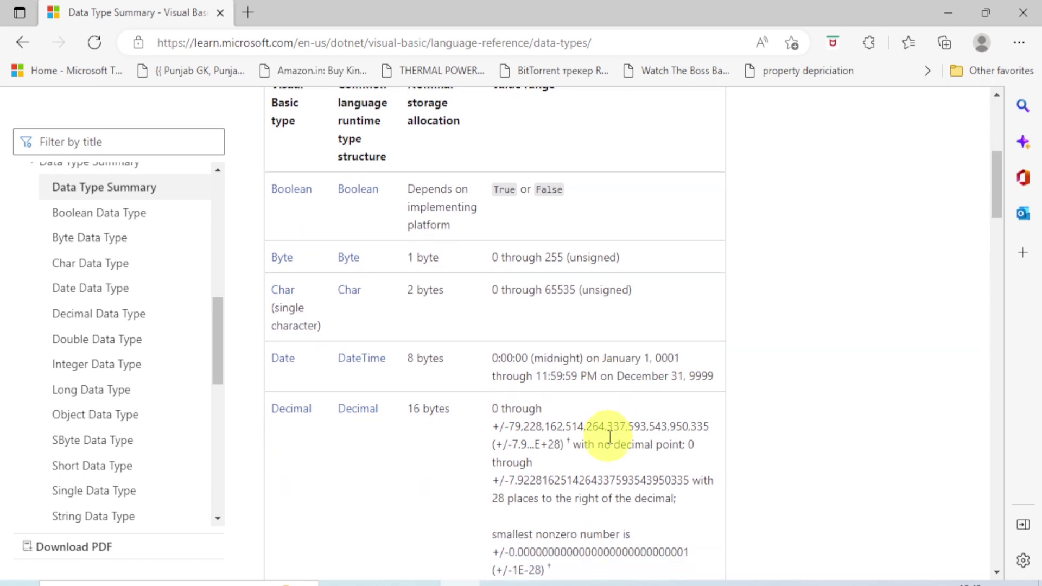
scroll(610, 437, down, 1)
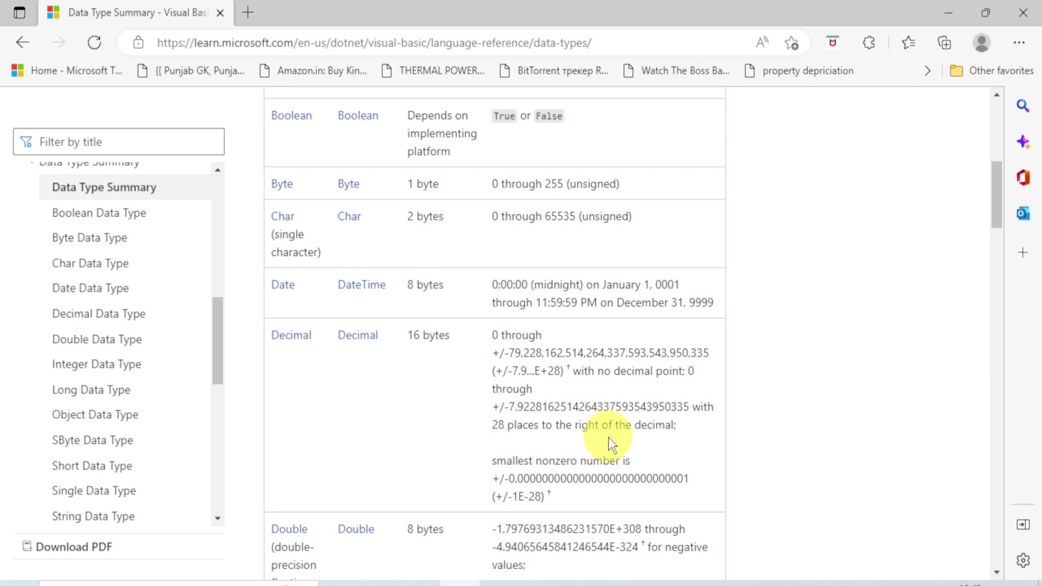
scroll(607, 437, down, 1)
scroll(608, 437, down, 1)
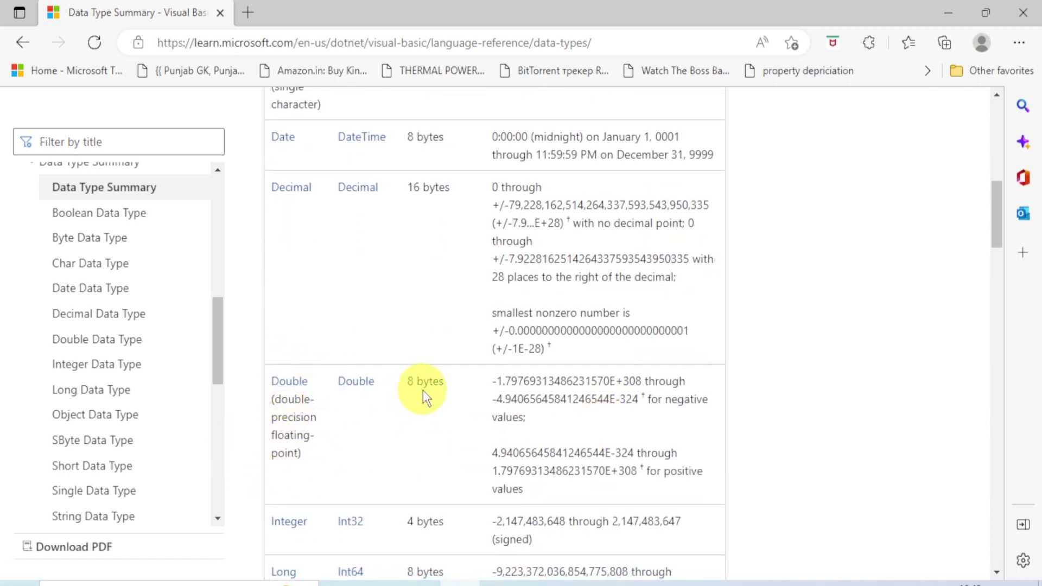
scroll(422, 390, down, 1)
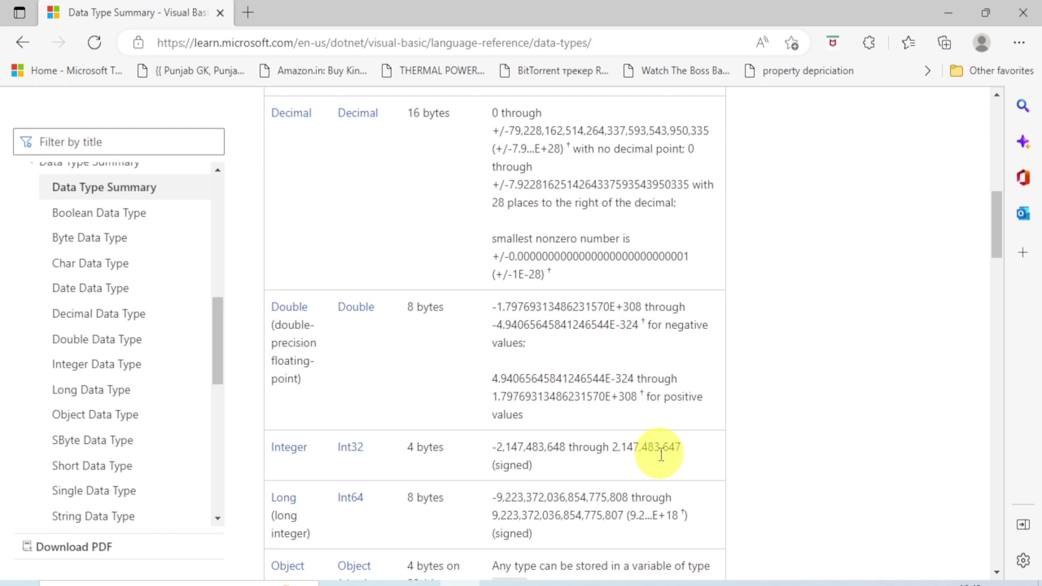
scroll(661, 455, down, 1)
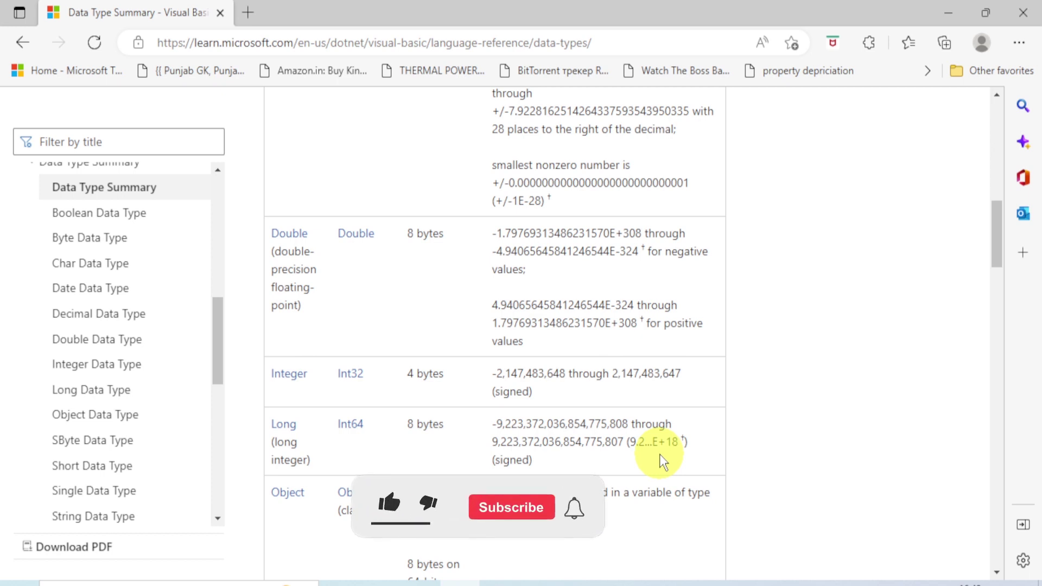
scroll(659, 461, down, 1)
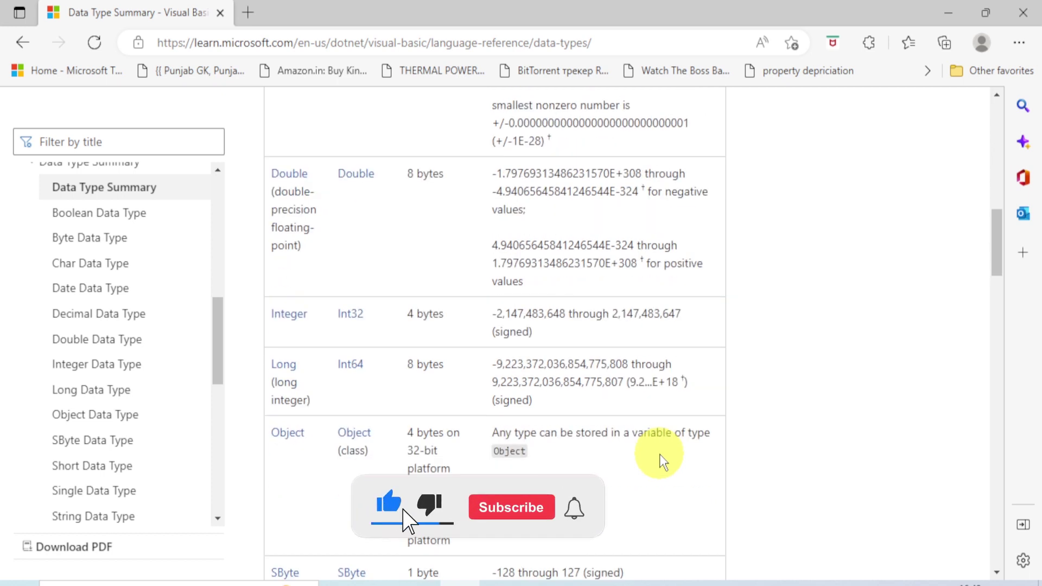
scroll(659, 455, down, 1)
scroll(659, 454, down, 1)
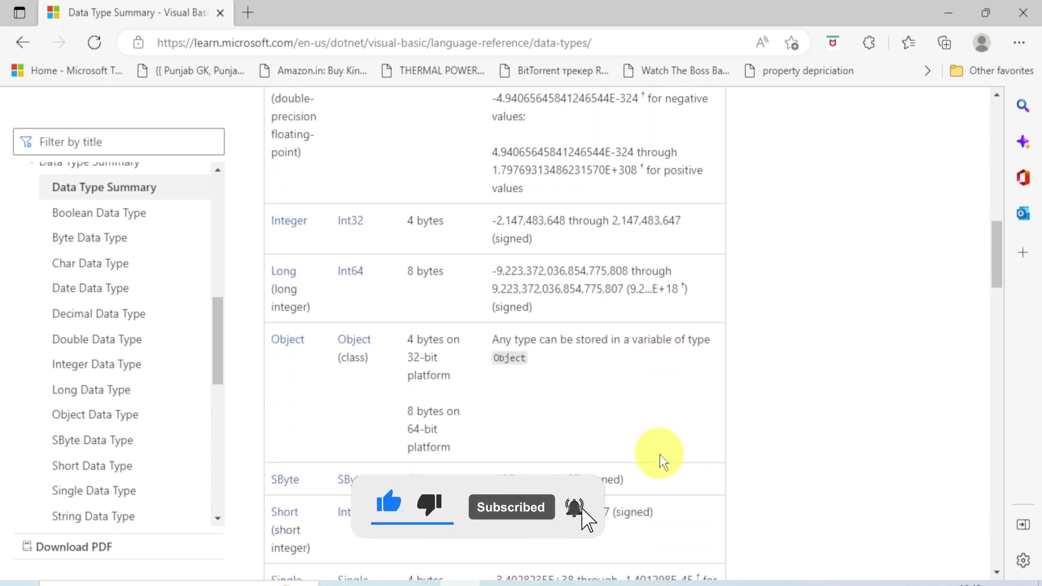
scroll(660, 456, down, 2)
scroll(656, 450, up, 1)
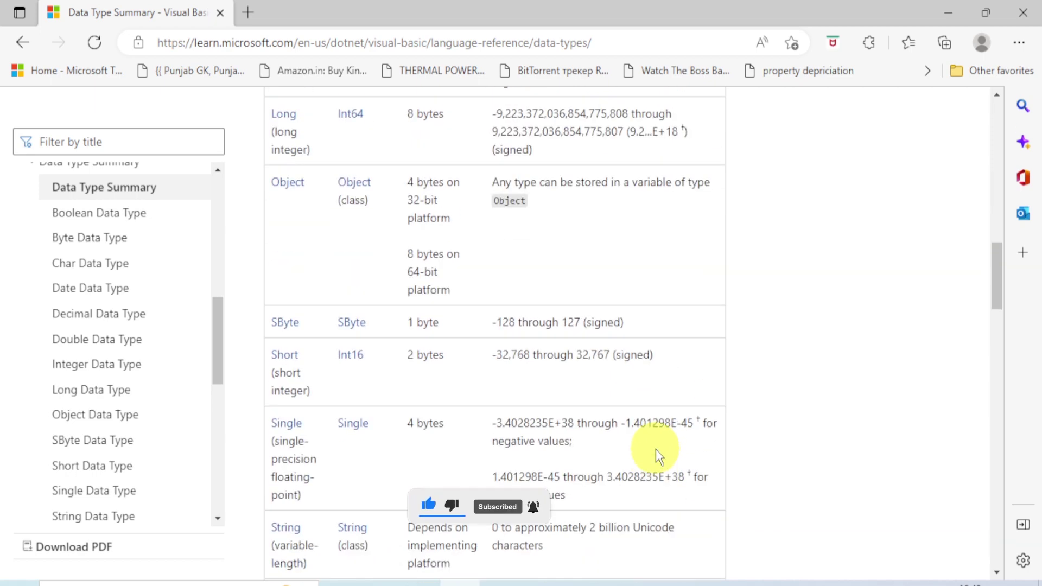
scroll(656, 449, up, 2)
scroll(655, 448, up, 2)
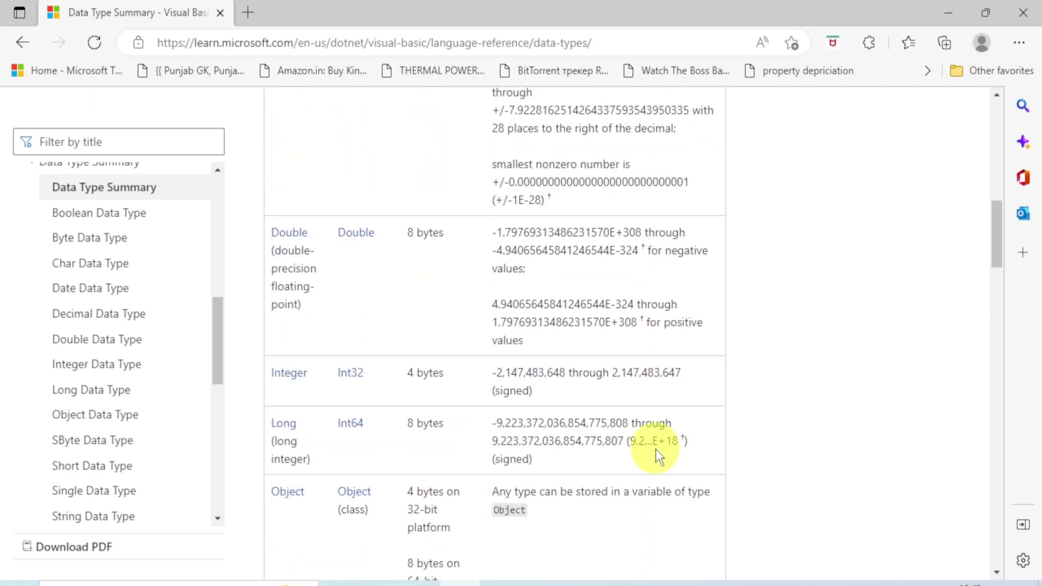
scroll(655, 448, up, 1)
scroll(656, 448, up, 2)
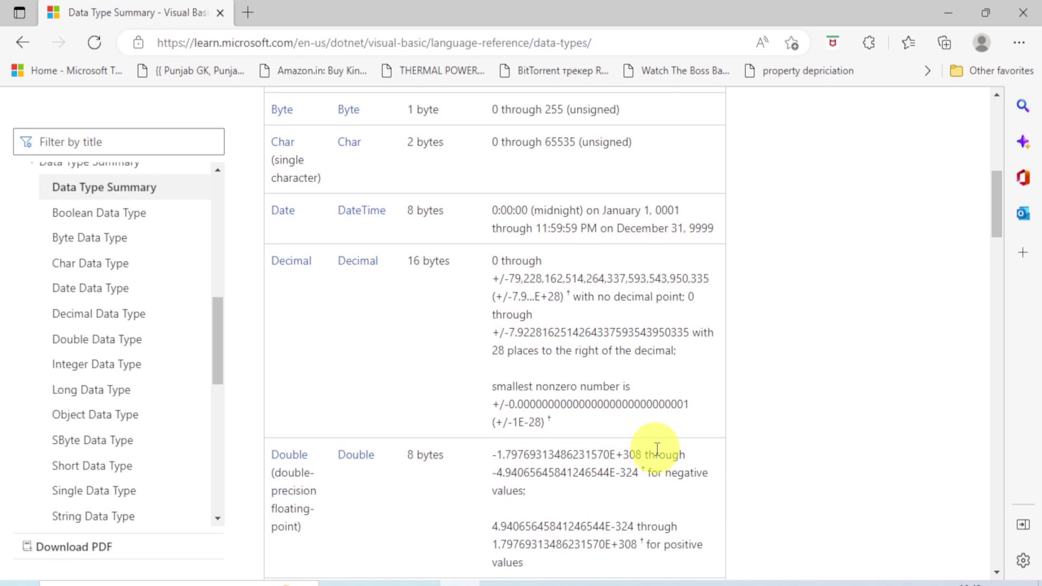
scroll(656, 449, up, 1)
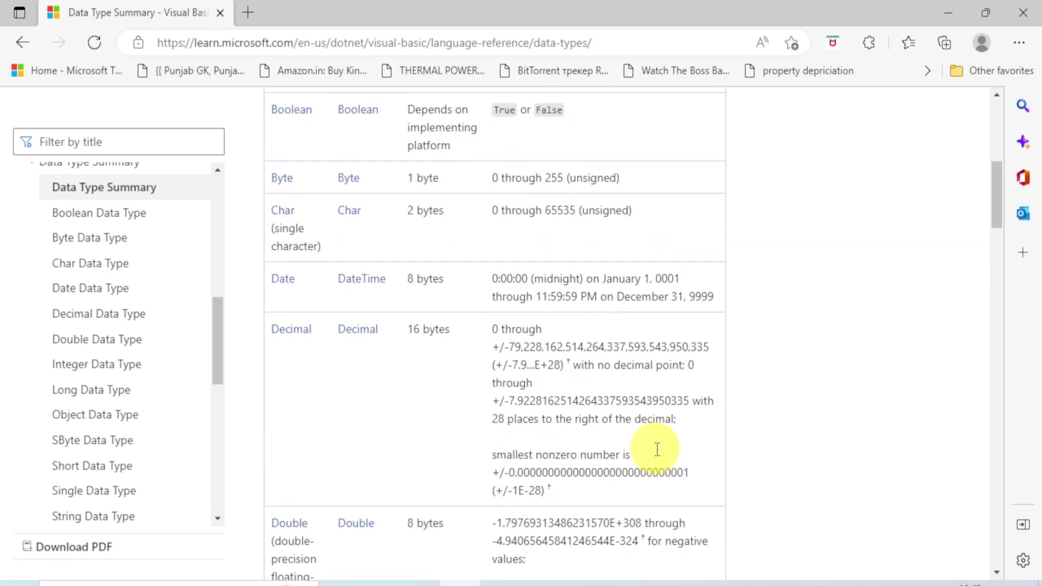
scroll(658, 449, up, 1)
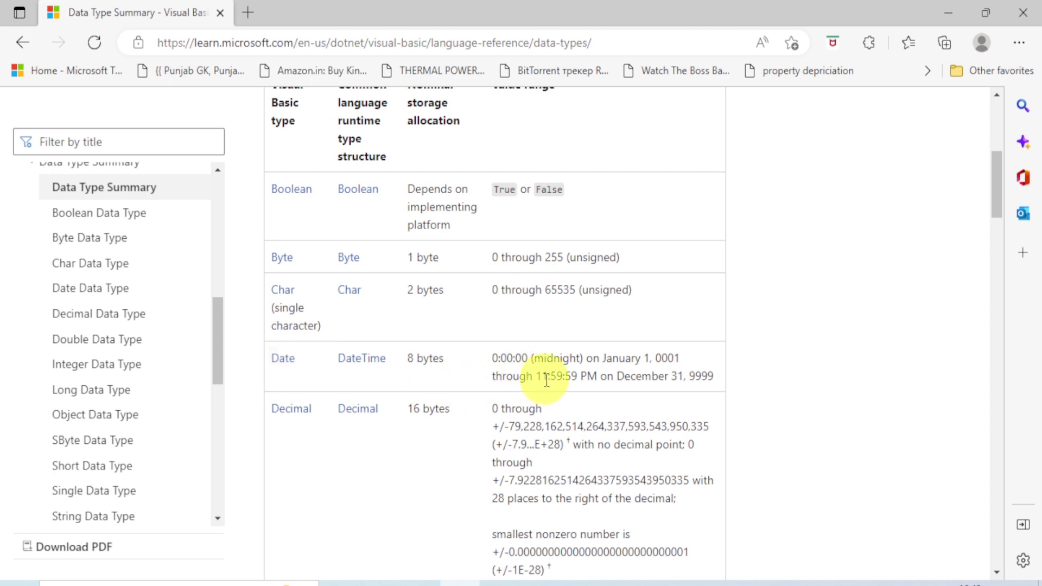
- Switch between Edge and Excel via the taskbar, ending on the Book1 workbook
scroll(547, 381, up, 1)
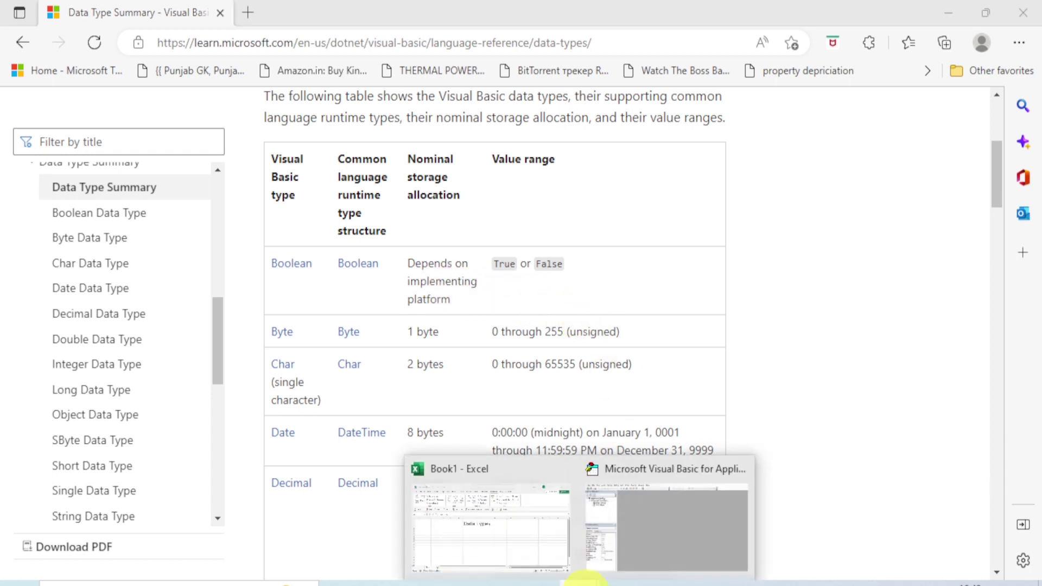
click(529, 547)
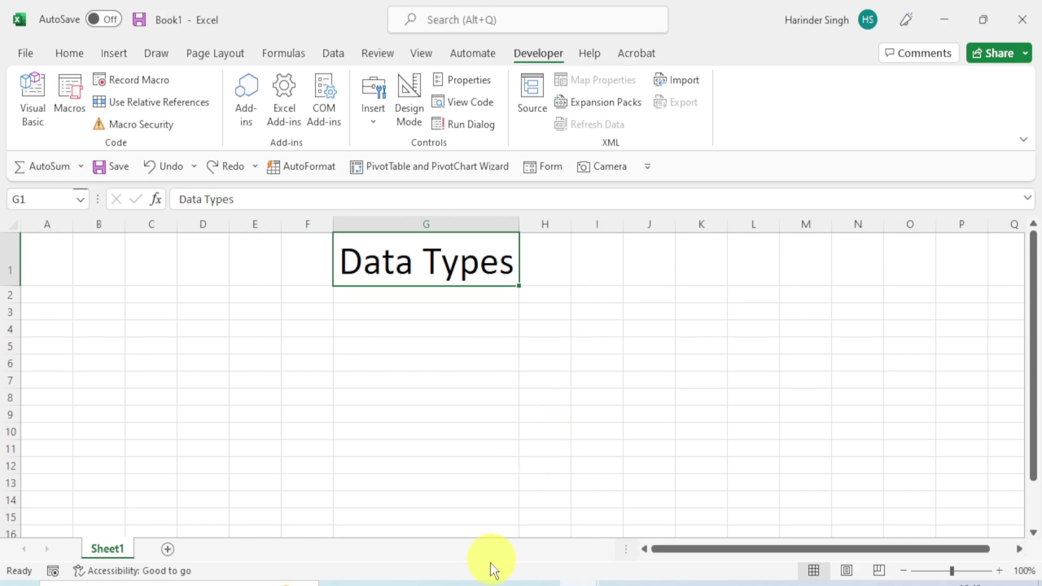
click(459, 583)
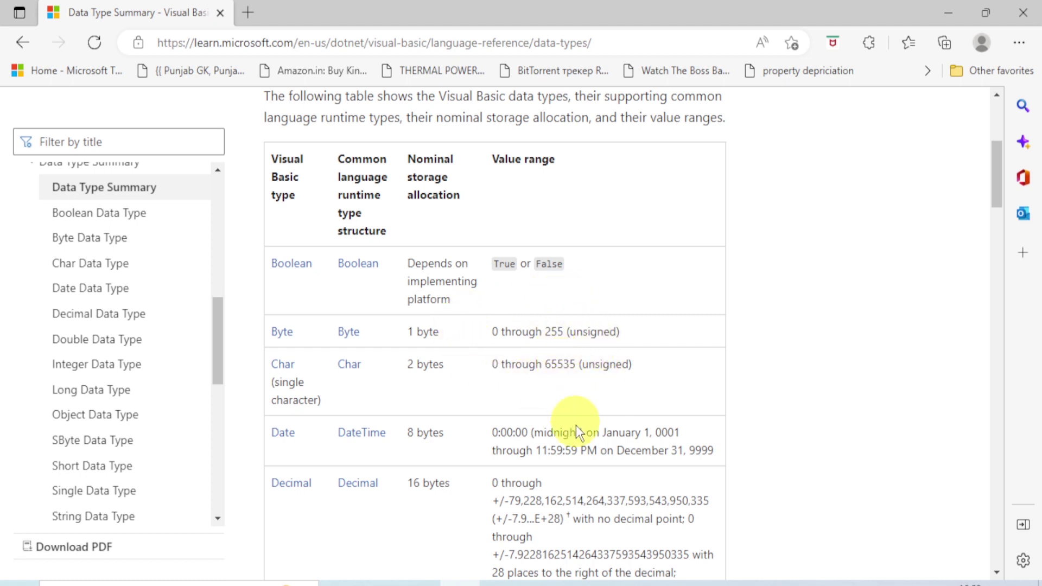
click(572, 583)
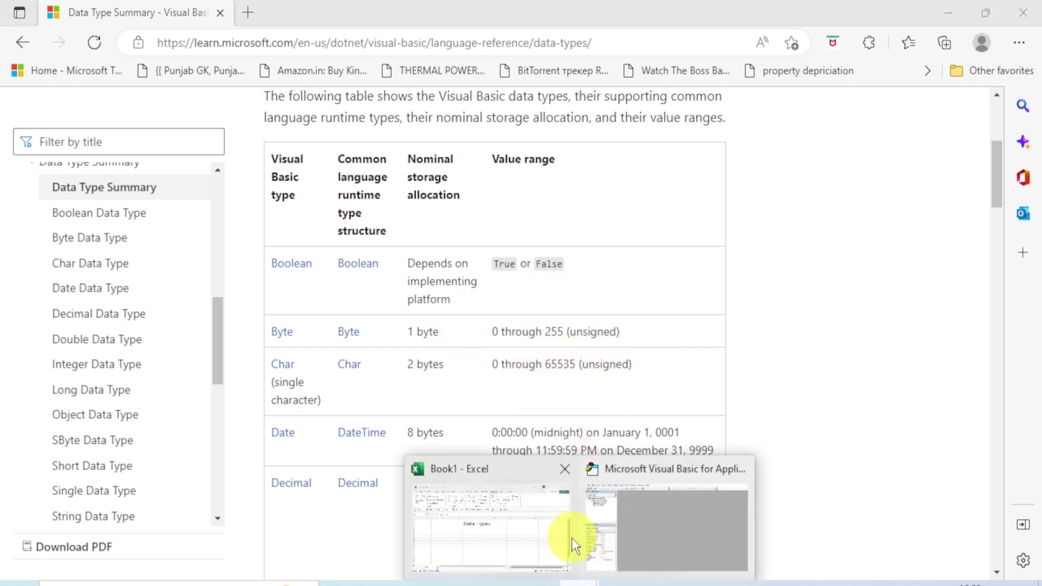
click(510, 531)
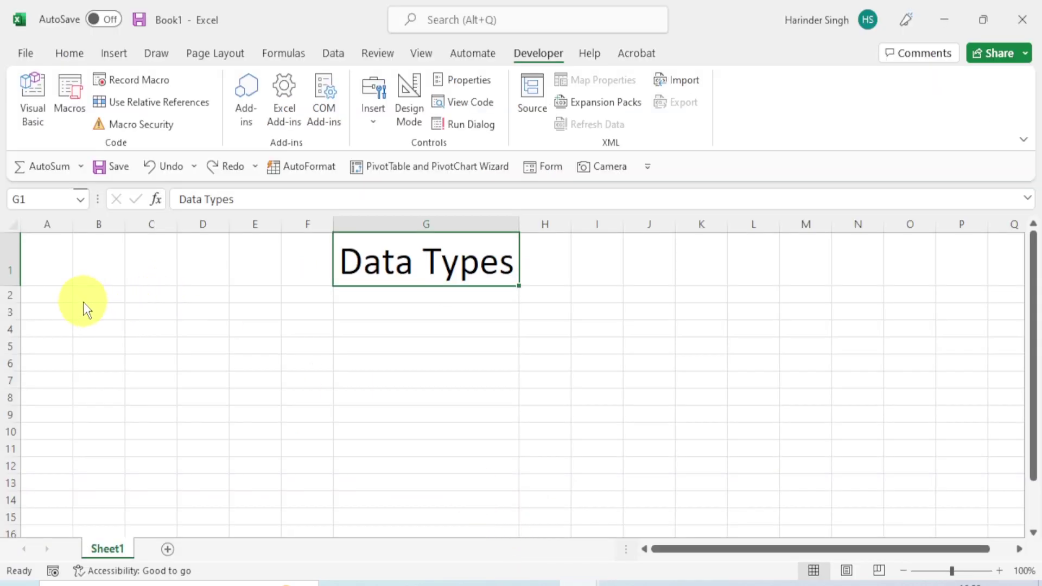
- Handwrite 'Byte' in orange pen ink near cell B2, below the Data Types heading
click(161, 55)
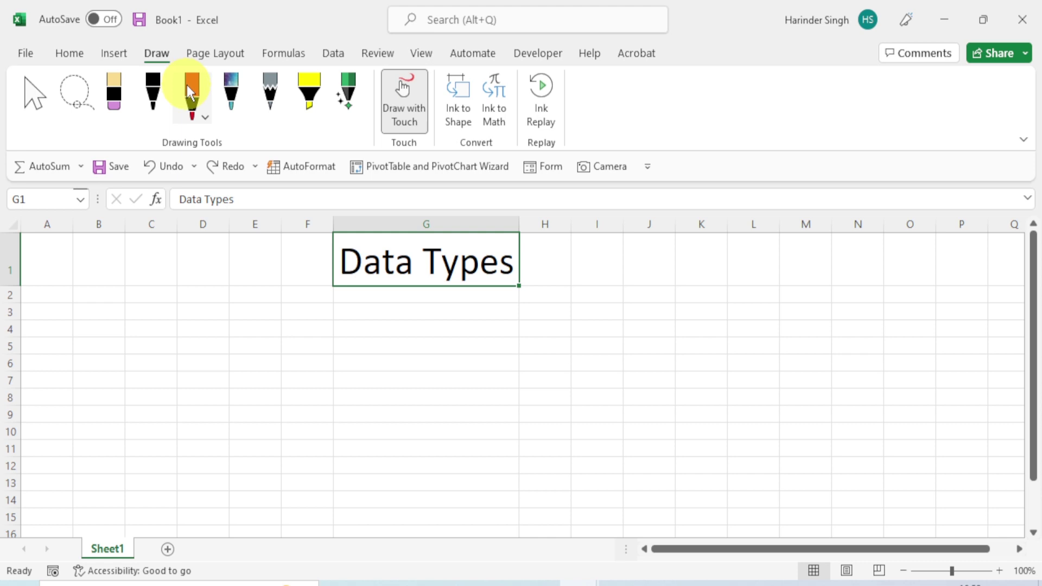
click(187, 84)
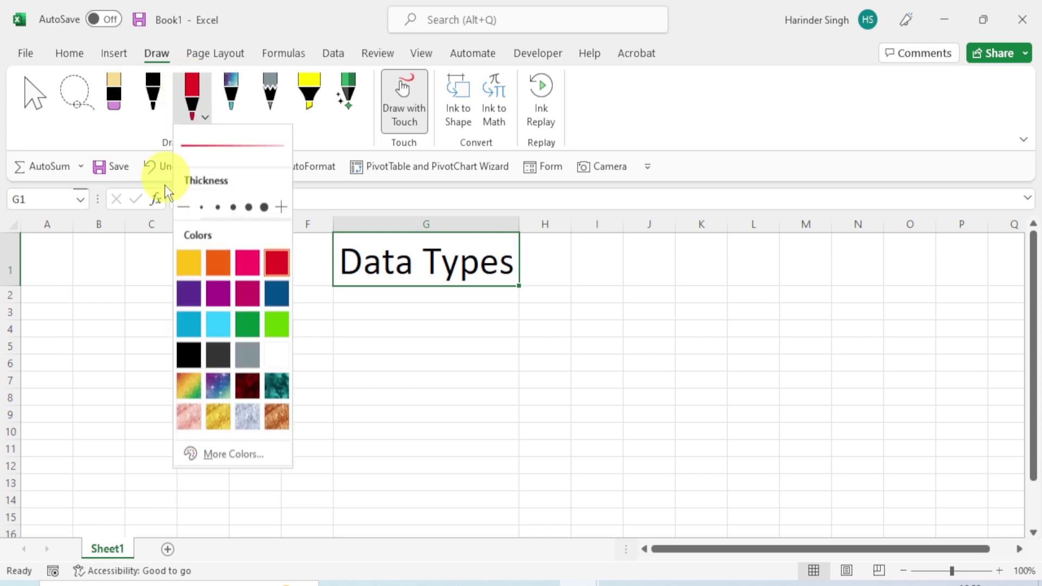
click(224, 262)
click(91, 309)
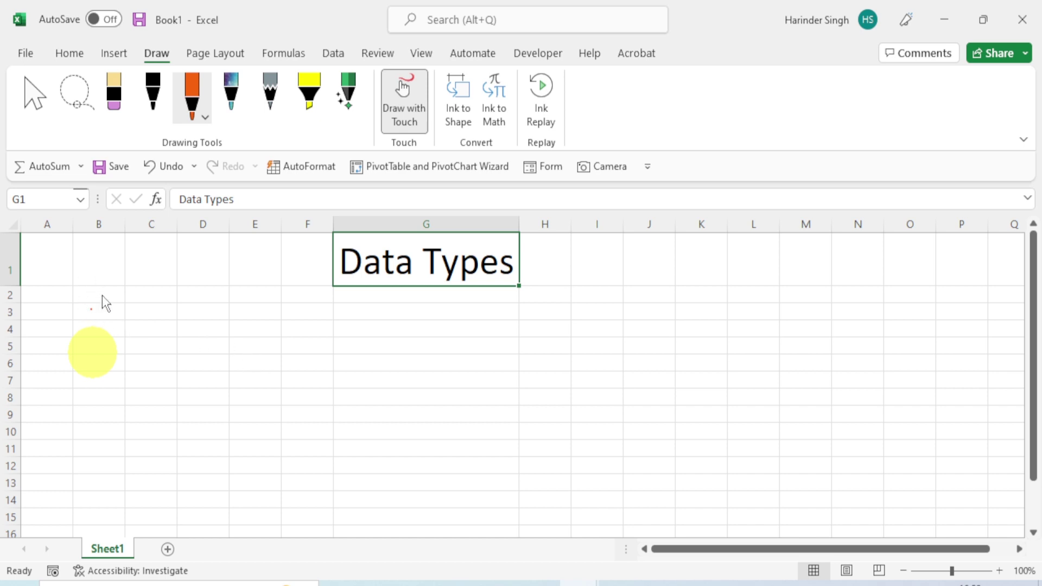
drag(82, 285, 111, 324)
mouse_move(122, 288)
mouse_down()
mouse_move(137, 299)
mouse_move(130, 292)
mouse_up()
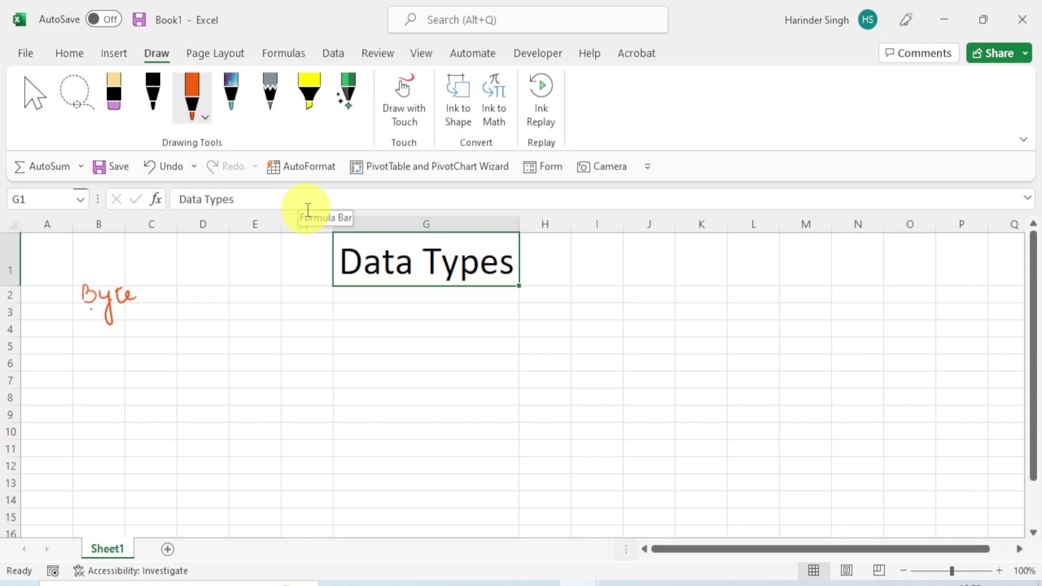
- Hide the worksheet gridlines and ink 'Bit = 0, 1' on the sheet
click(420, 57)
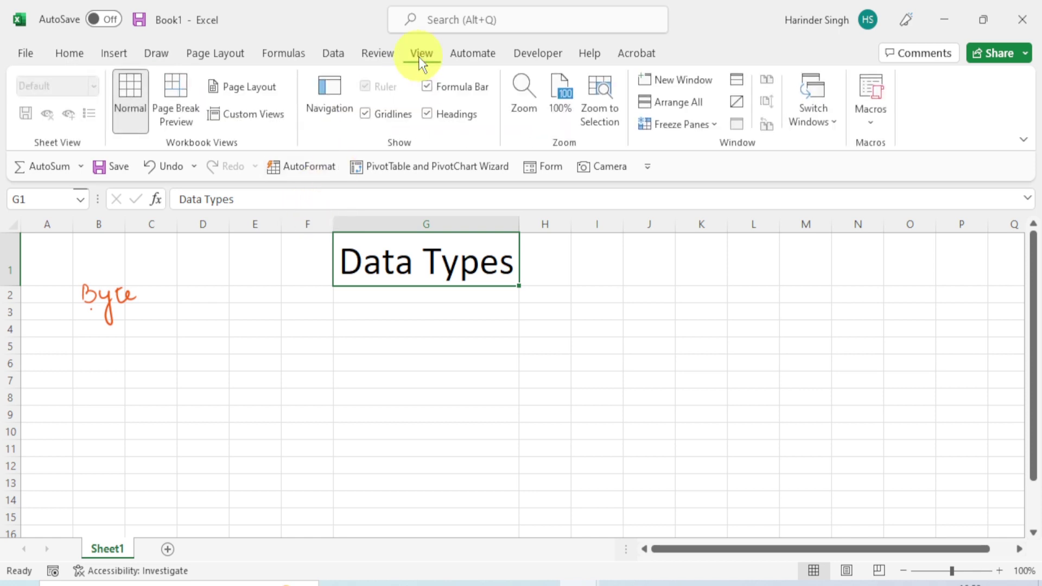
click(365, 113)
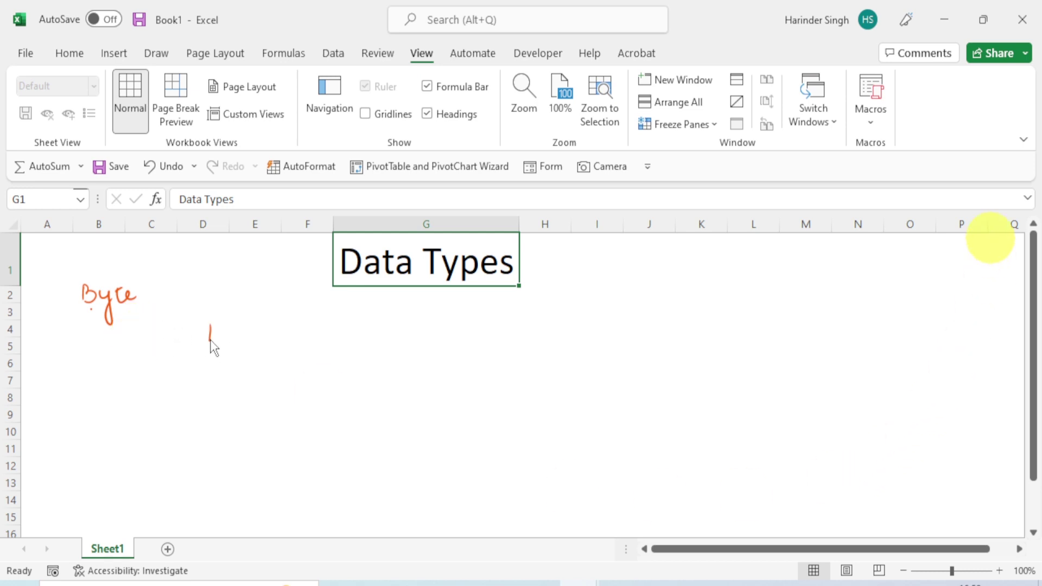
drag(237, 330, 290, 333)
click(229, 325)
drag(280, 341, 292, 341)
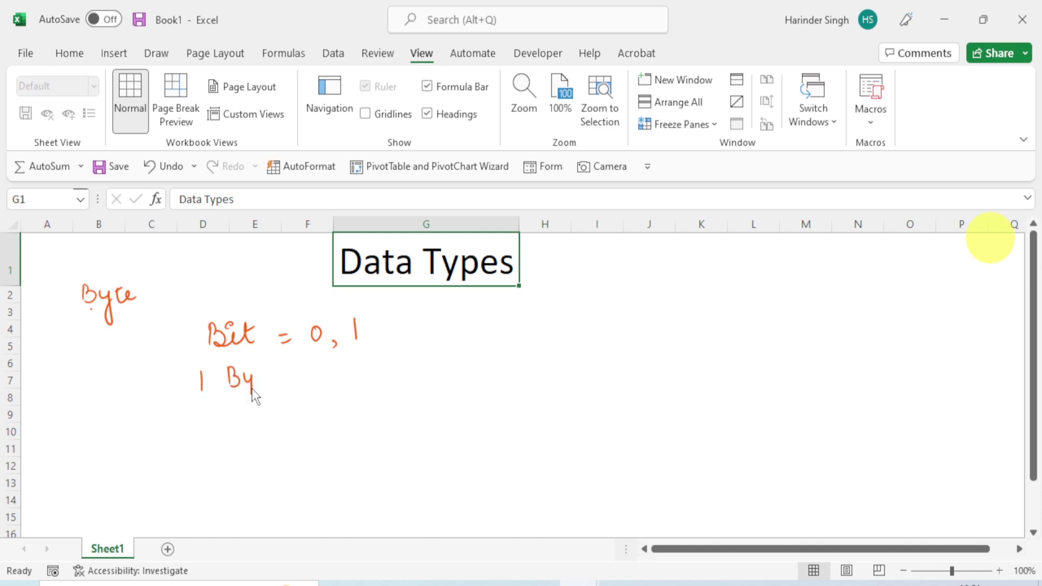
- Ink '1 Byte = 8 bits' below and draw a row of circles to the right
mouse_move(251, 388)
mouse_down()
mouse_move(259, 372)
mouse_move(334, 384)
mouse_up()
drag(395, 362, 387, 382)
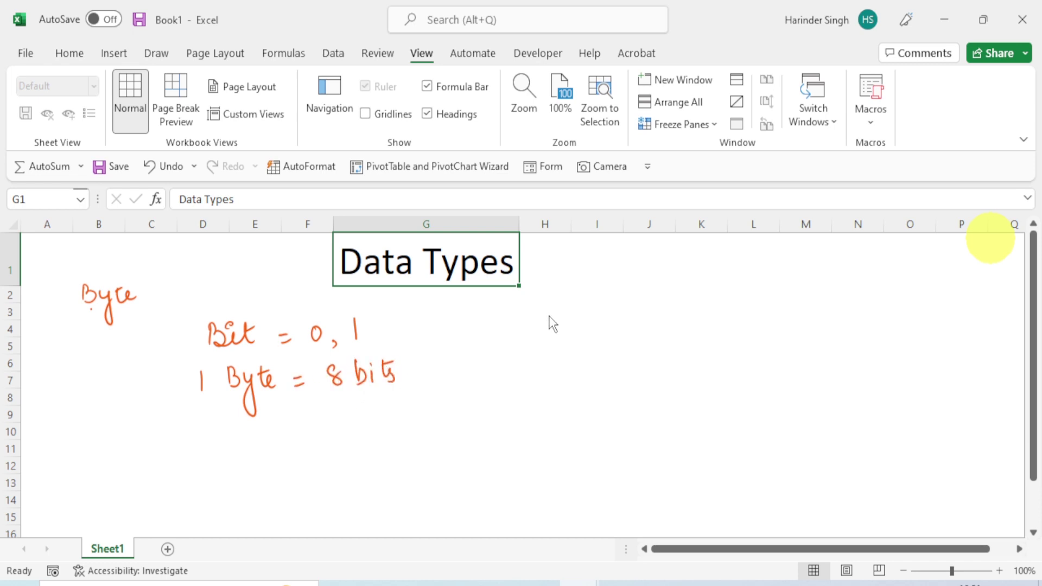
mouse_move(561, 311)
mouse_down()
mouse_move(619, 326)
mouse_move(643, 321)
mouse_move(652, 305)
mouse_move(701, 316)
mouse_move(711, 300)
mouse_up()
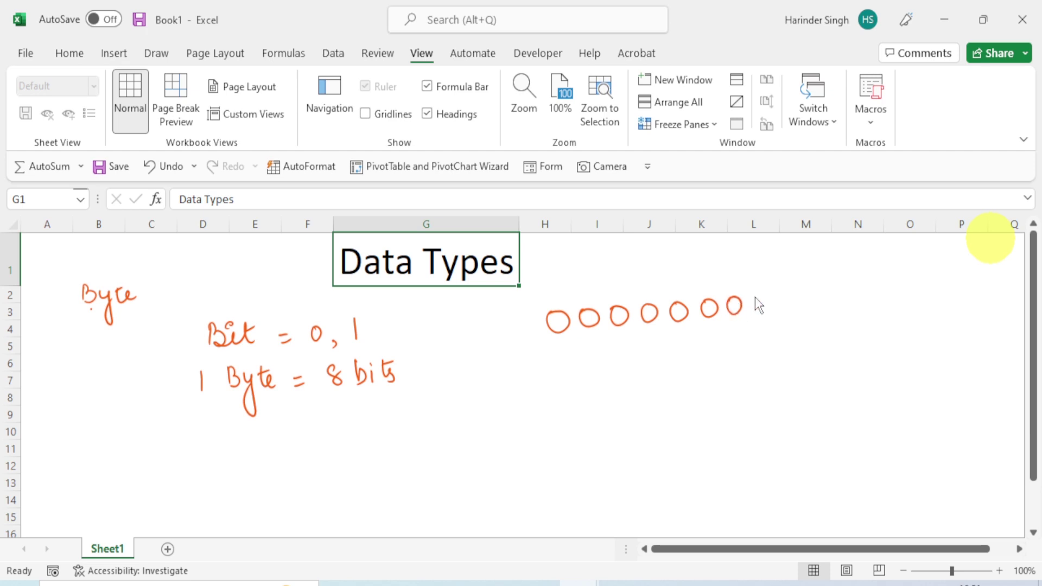
- Add an eighth circle labelled '8 bits or 1 byte', then write 'Dim a as byte' below
mouse_move(755, 298)
mouse_down()
mouse_move(765, 308)
mouse_move(760, 293)
mouse_up()
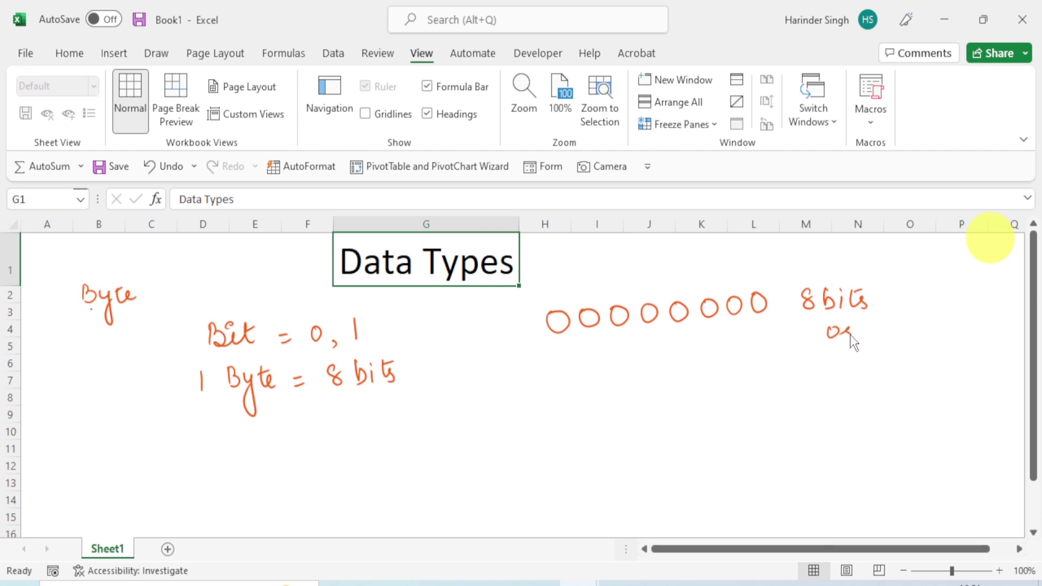
mouse_move(847, 364)
mouse_down()
mouse_move(856, 389)
mouse_move(872, 358)
mouse_up()
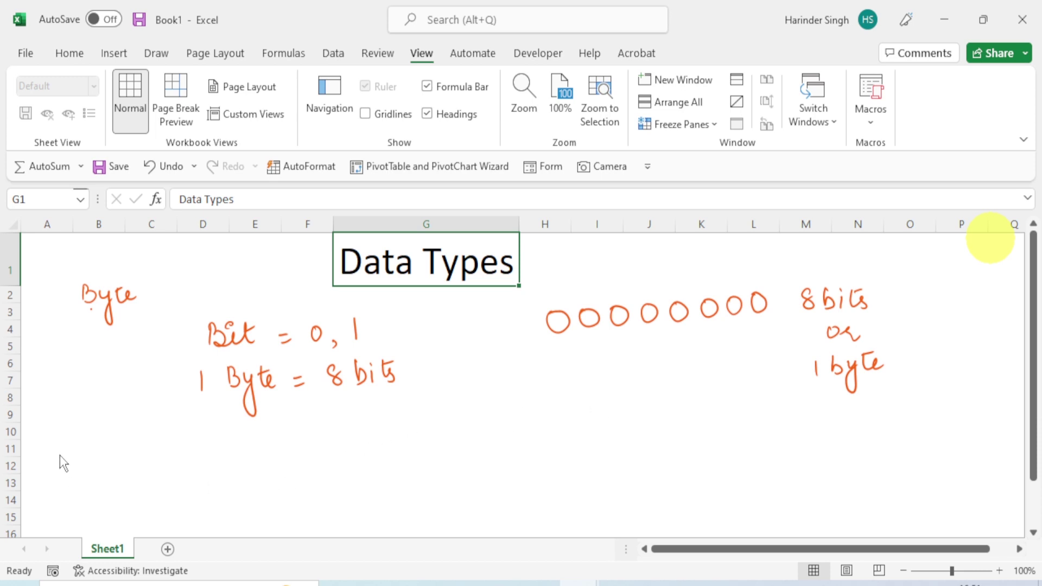
drag(47, 441, 49, 460)
drag(222, 431, 234, 454)
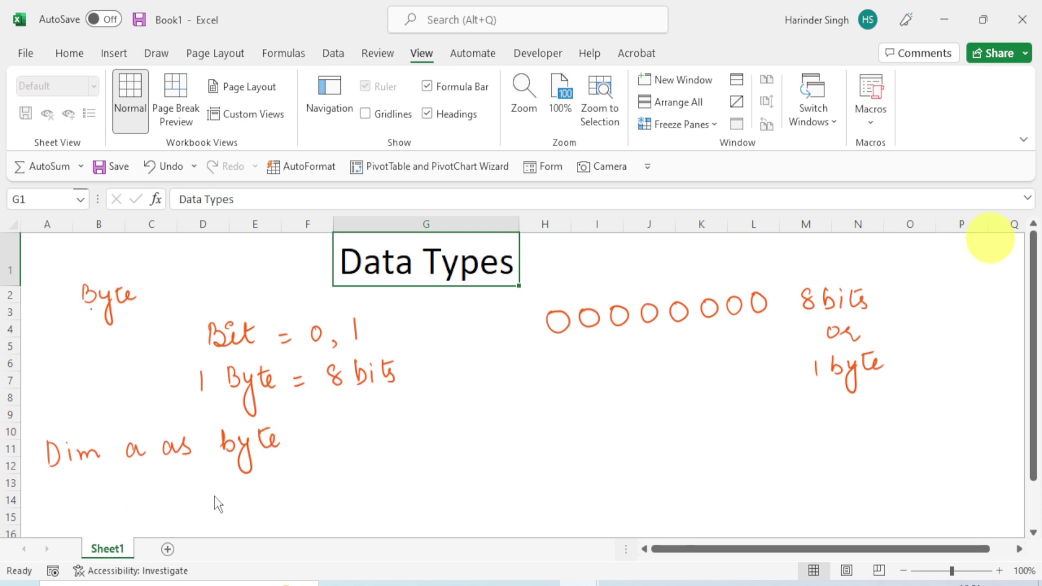
- Draw a box labelled 'a' under 'byte', then bring up File Explorer
drag(214, 489, 221, 516)
drag(266, 511, 275, 517)
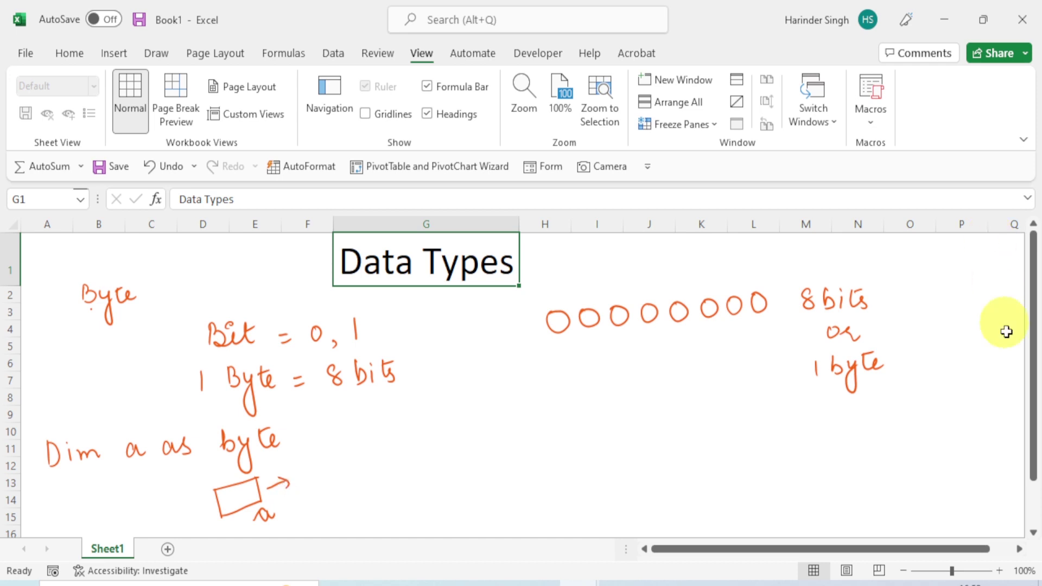
click(428, 583)
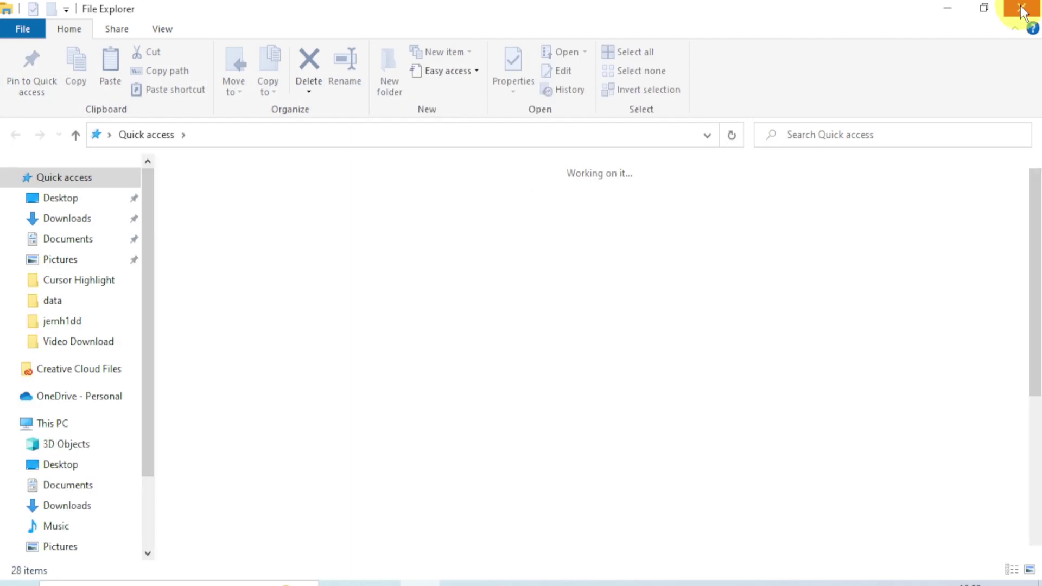
click(490, 564)
click(458, 583)
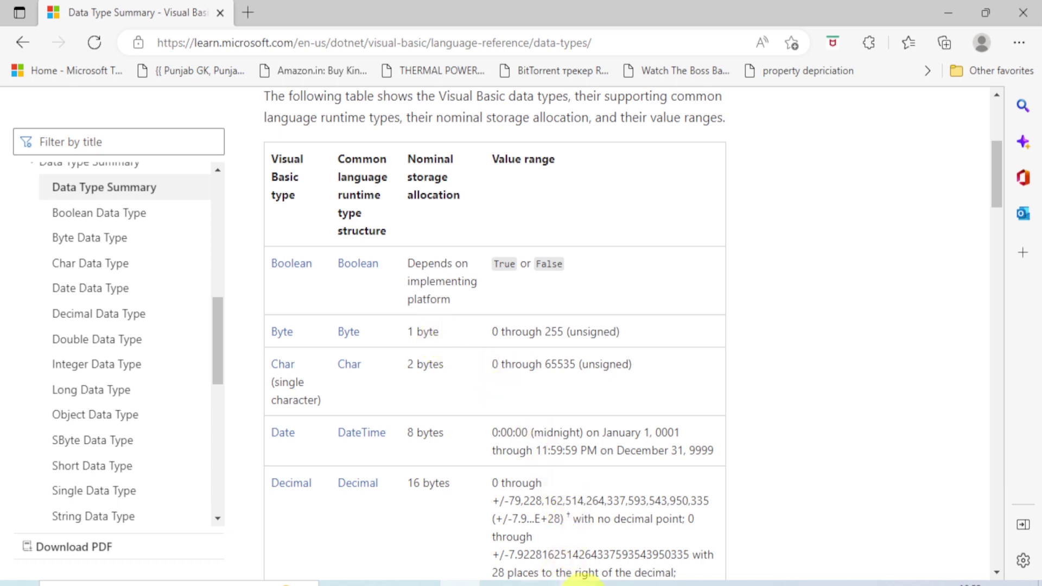
click(581, 582)
click(558, 548)
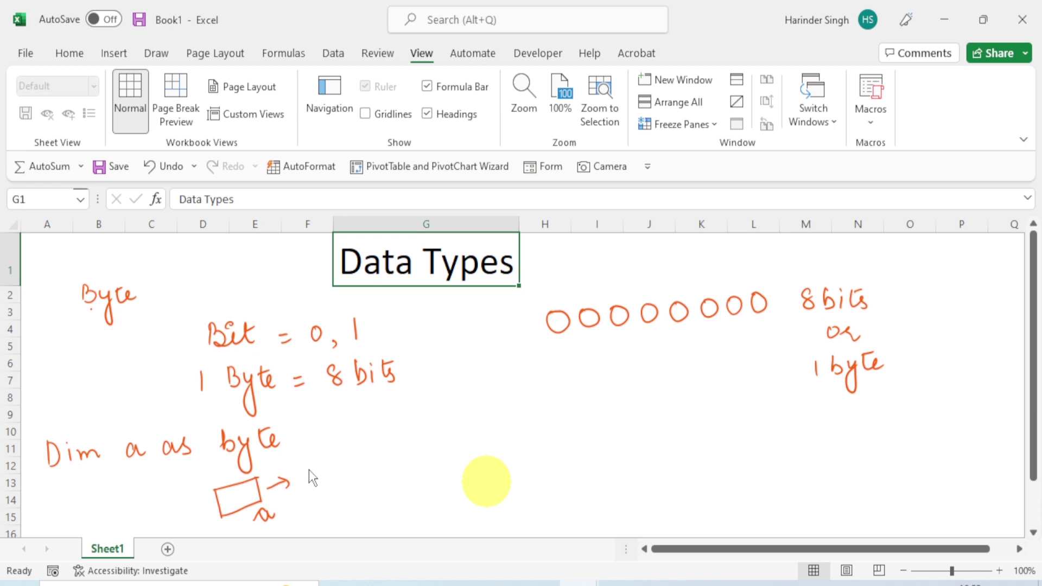
- Note '1 byte' and '8 bits' by the box, and arrow the first circle down to 0,1
mouse_move(322, 487)
mouse_down()
mouse_move(329, 480)
mouse_move(334, 512)
mouse_up()
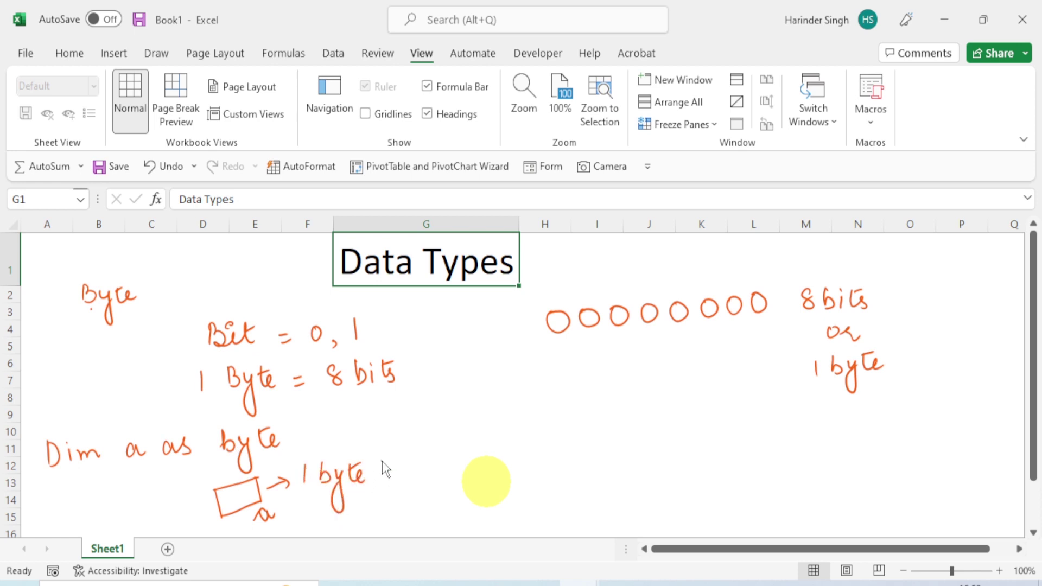
drag(421, 462, 443, 485)
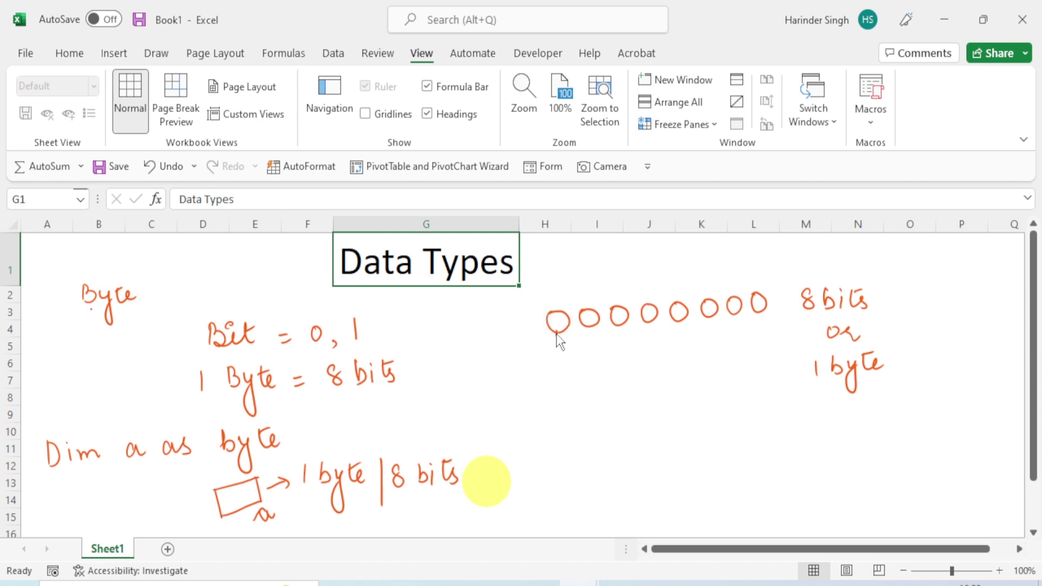
drag(548, 340, 562, 341)
drag(580, 357, 584, 368)
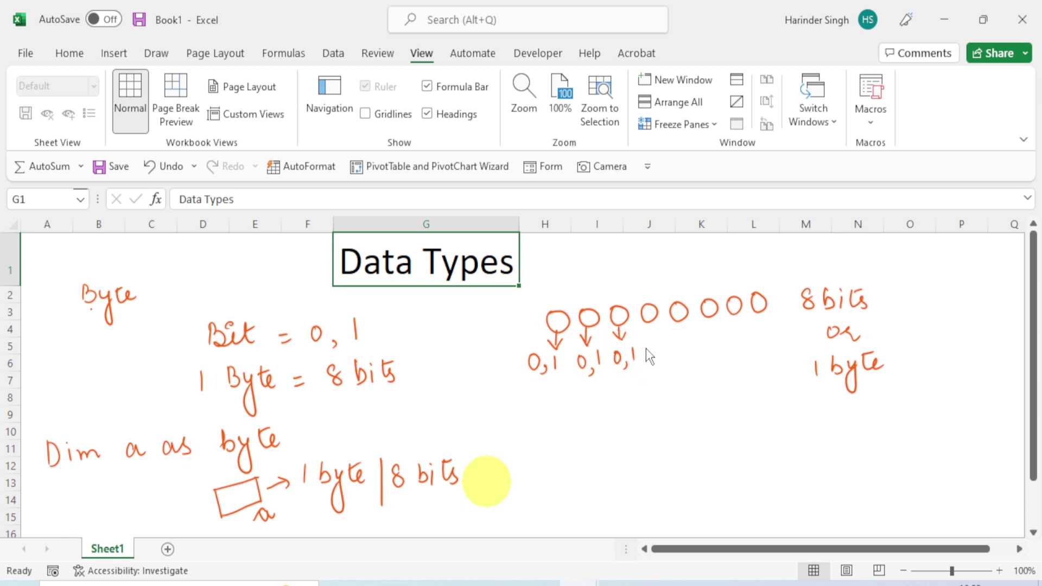
- Extend a dashed line across the remaining bits toward the final 0,1
drag(676, 350, 680, 348)
drag(690, 348, 694, 347)
drag(701, 347, 706, 347)
drag(713, 345, 718, 345)
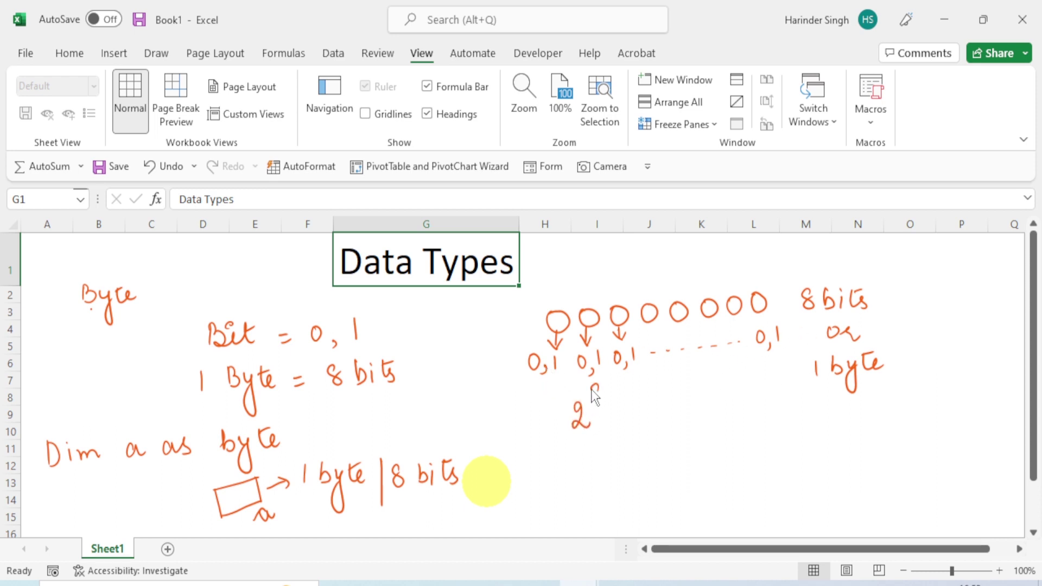
- Ink '⇒ 2^8 ⇒ 2×2×2×2×2×2×2×2 = 256' beside the circles
drag(592, 389, 599, 391)
drag(532, 417, 538, 416)
mouse_move(631, 407)
mouse_down()
mouse_move(631, 423)
mouse_move(758, 419)
mouse_up()
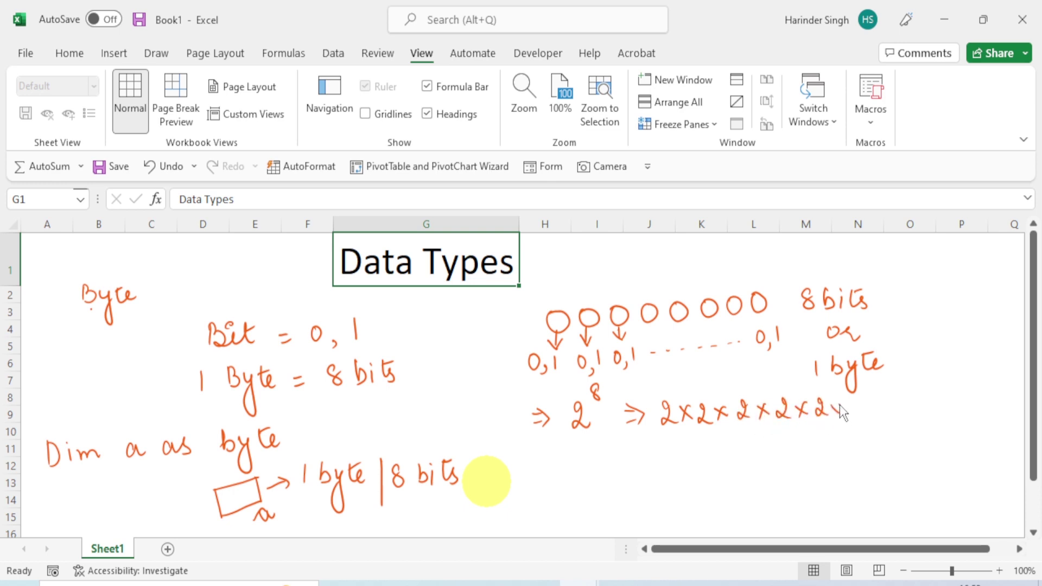
drag(847, 401, 895, 418)
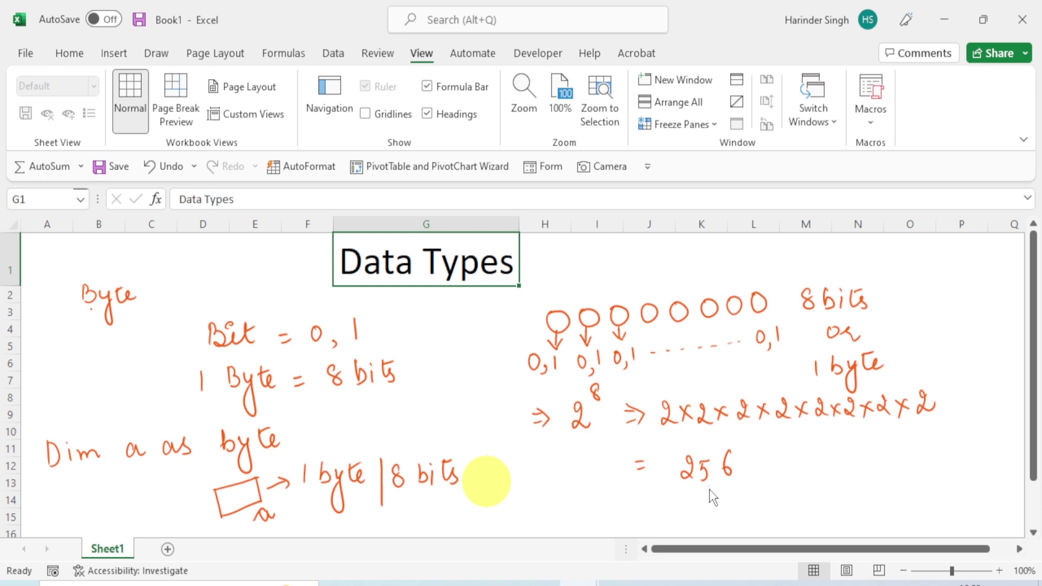
- Write the Byte range '0 – 255' below 256 and underline it
drag(851, 449, 849, 451)
mouse_move(740, 493)
mouse_down()
mouse_move(743, 511)
mouse_move(774, 499)
mouse_move(834, 501)
mouse_up()
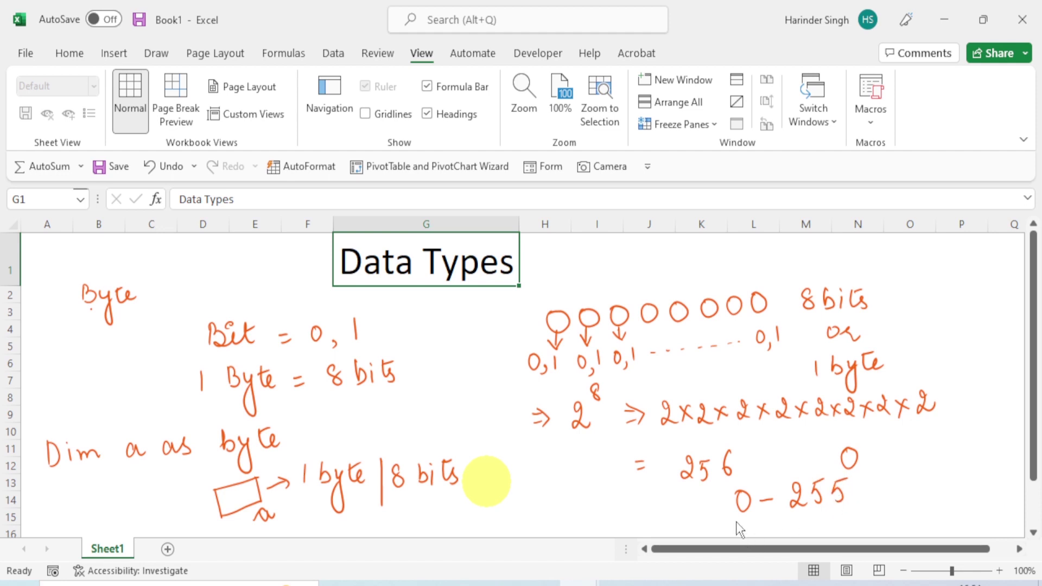
drag(724, 520, 857, 502)
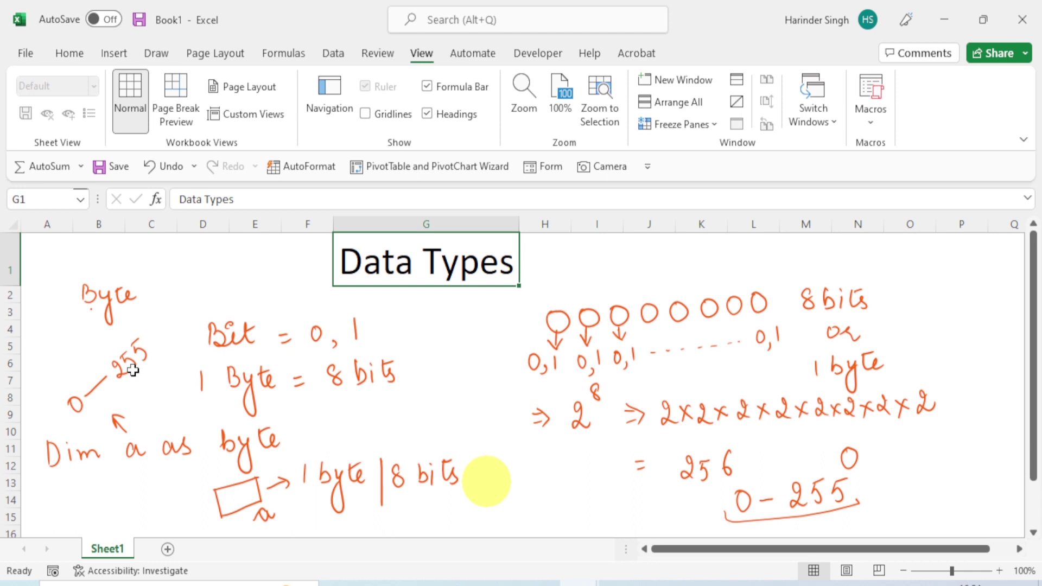
- Check the Learn data type summary page in Edge, then return to the Excel notes and scroll down
click(465, 582)
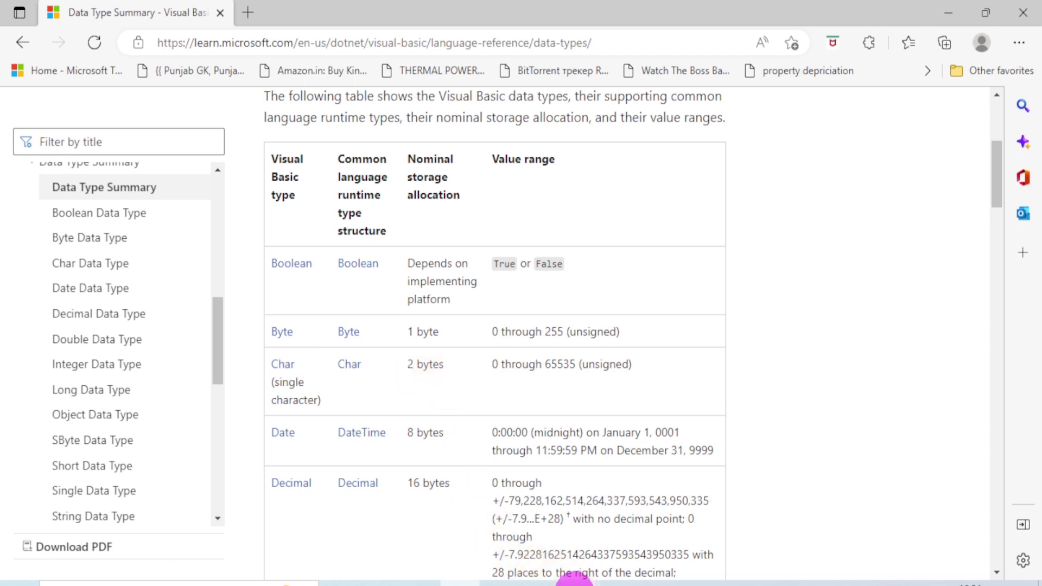
click(603, 582)
click(530, 551)
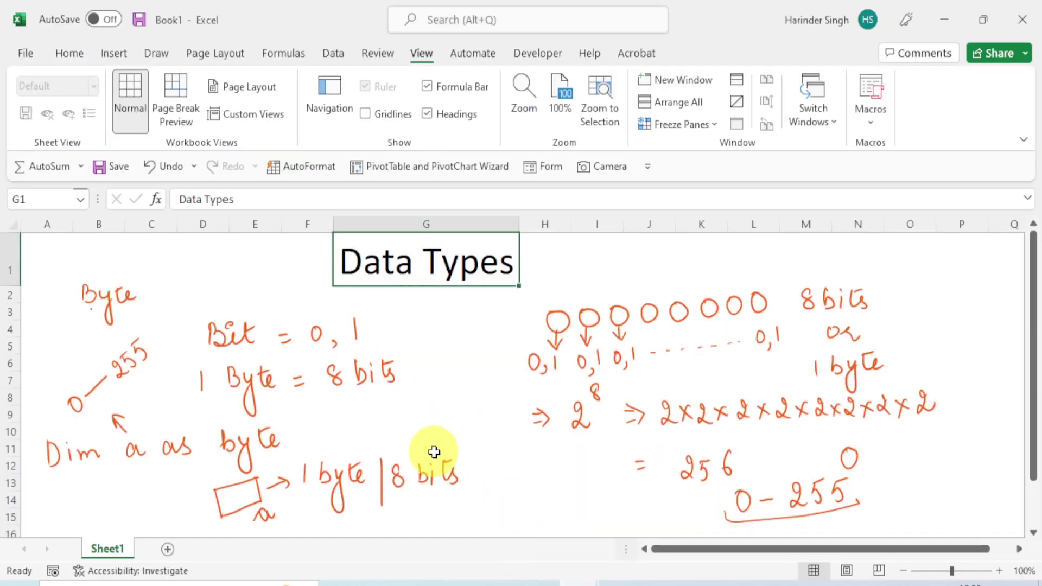
scroll(434, 452, down, 2)
scroll(244, 434, down, 2)
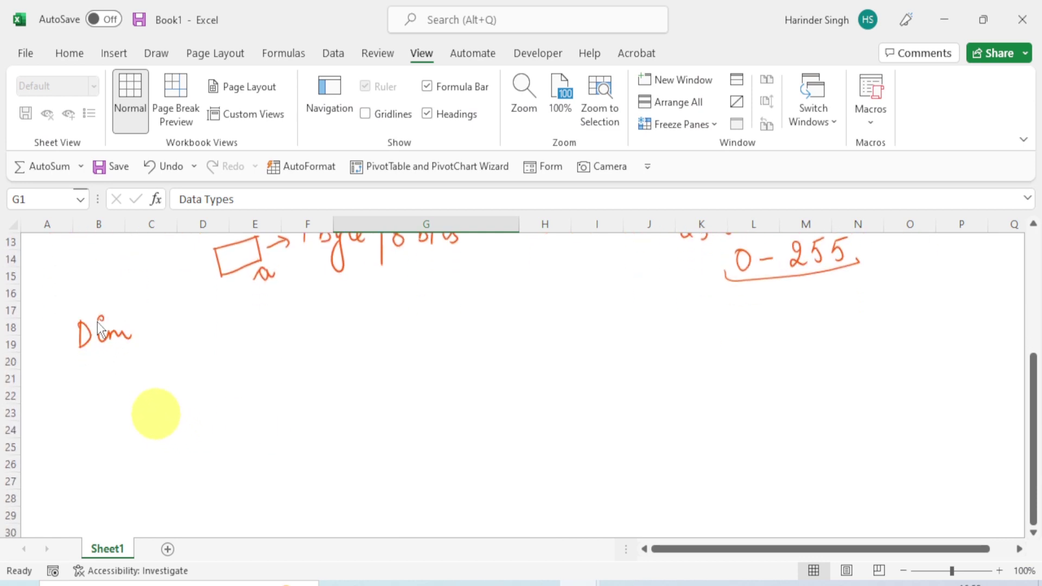
- Ink 'Dim a as char' with char underlined, and a box a holding i pointing to 2 bytes
mouse_move(174, 331)
mouse_down()
mouse_move(239, 325)
mouse_move(309, 348)
mouse_move(327, 328)
mouse_up()
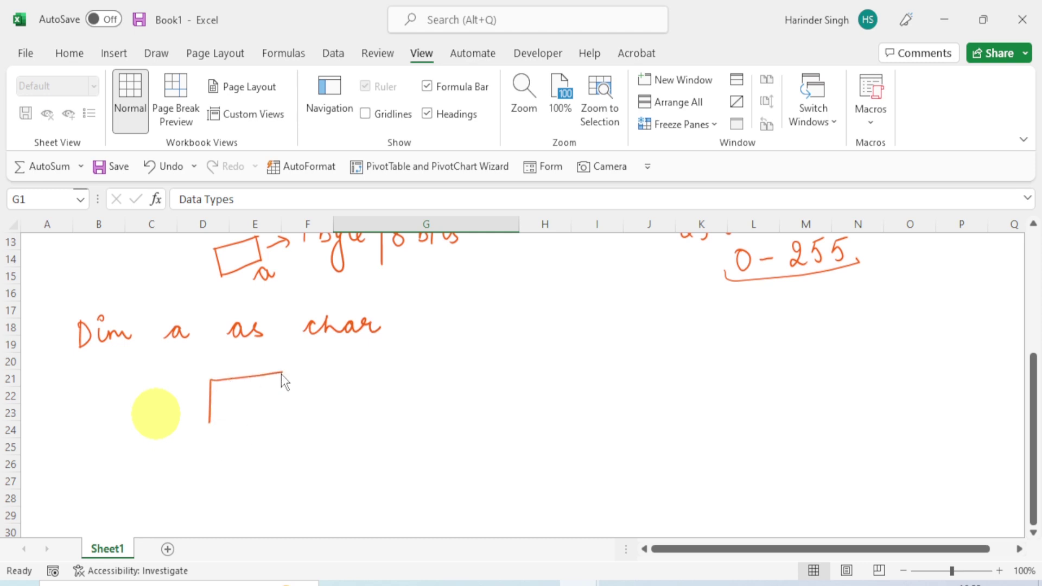
drag(210, 420, 271, 416)
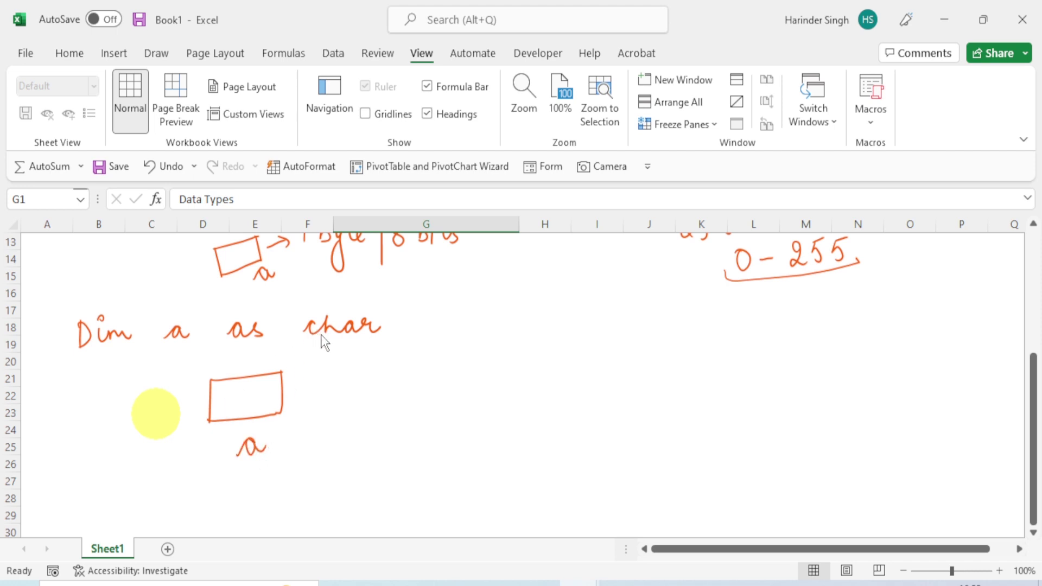
drag(337, 341, 369, 339)
click(236, 384)
drag(291, 391, 315, 389)
mouse_move(307, 382)
mouse_down()
mouse_move(308, 396)
mouse_move(415, 368)
mouse_up()
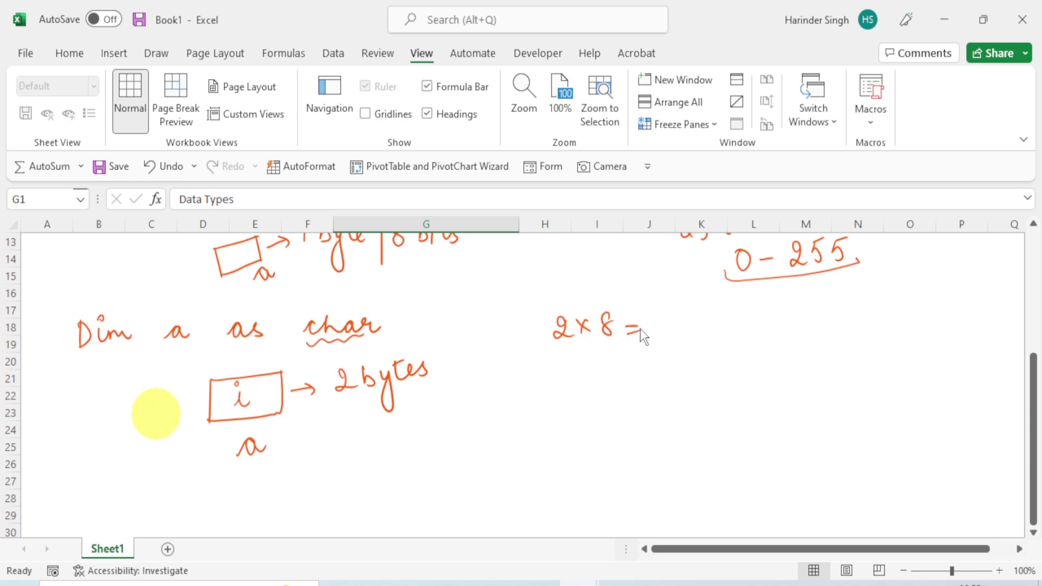
- Ink 2×8 ⇒ 16 bits and a row of sixteen zeros for the bits
mouse_move(629, 321)
mouse_down()
mouse_move(629, 336)
mouse_move(744, 332)
mouse_up()
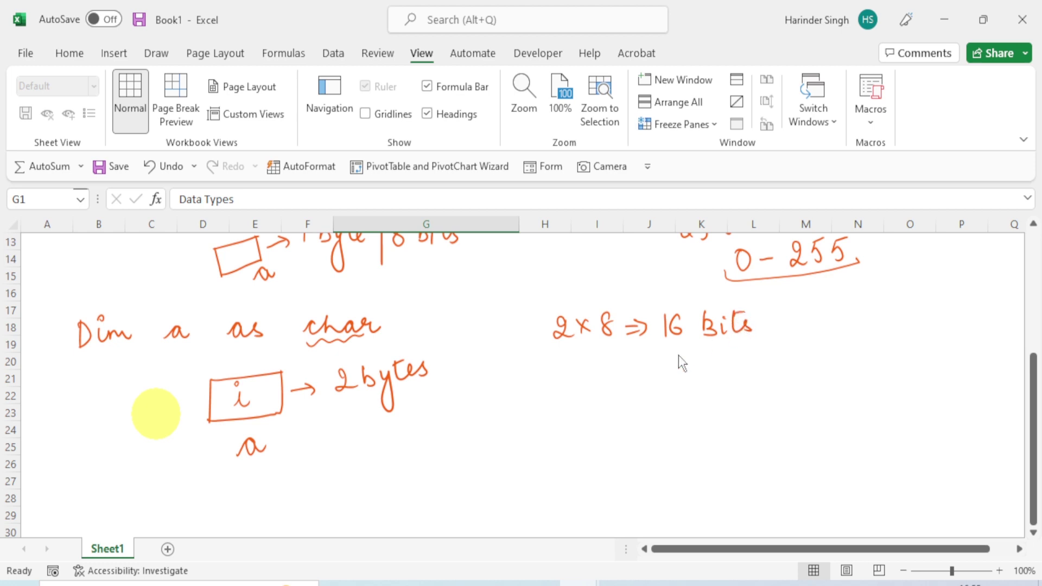
drag(566, 365, 567, 374)
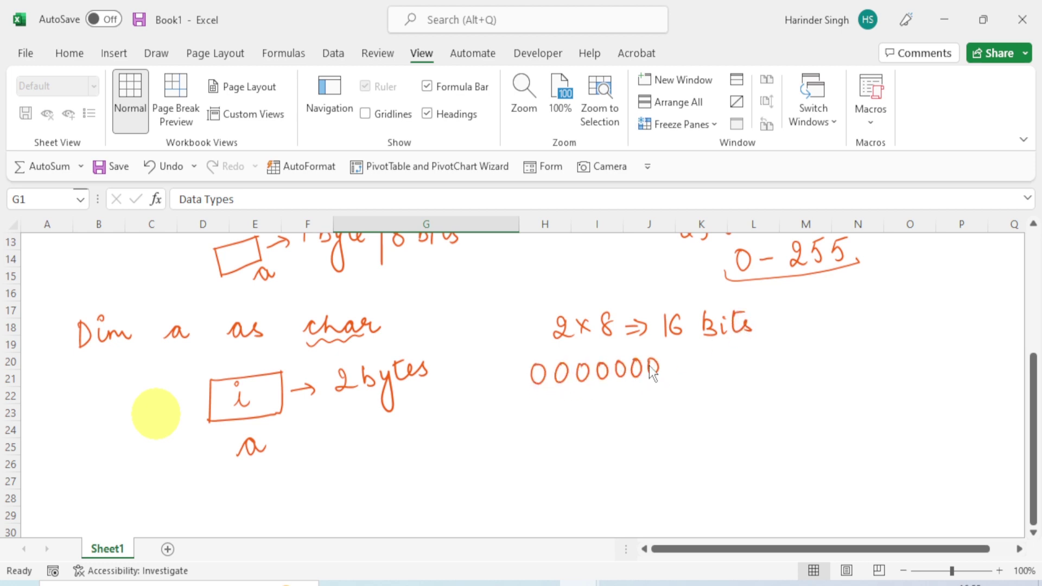
drag(692, 360, 703, 367)
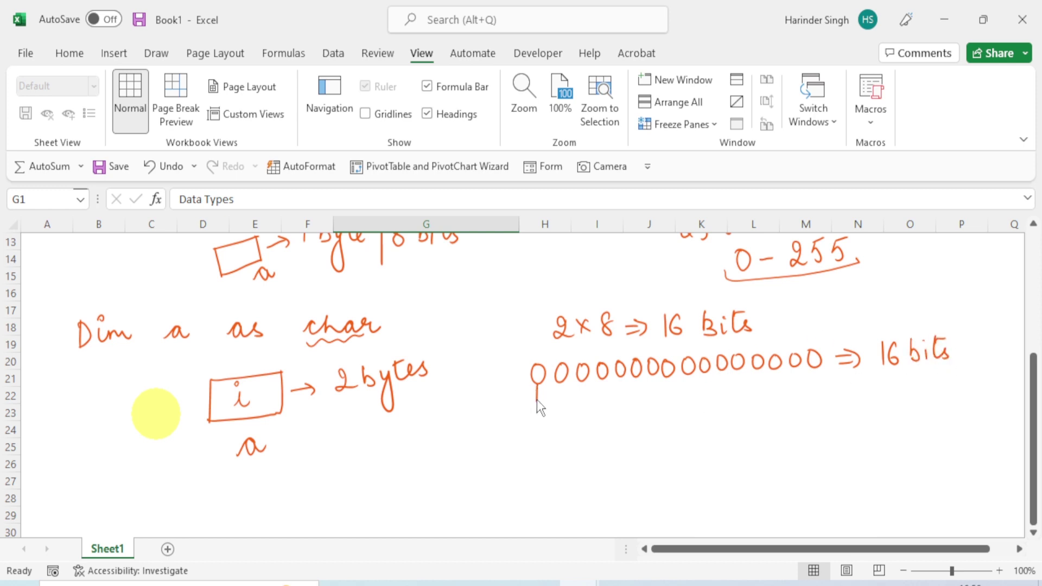
- Label the bits with 0,1 arrows and begin ⇒ 2^16 beneath them
drag(541, 399, 513, 423)
mouse_move(557, 388)
mouse_down()
mouse_move(572, 418)
mouse_move(622, 394)
mouse_up()
drag(665, 391, 719, 382)
mouse_move(751, 379)
mouse_down()
mouse_move(819, 390)
mouse_move(811, 404)
mouse_move(834, 416)
mouse_up()
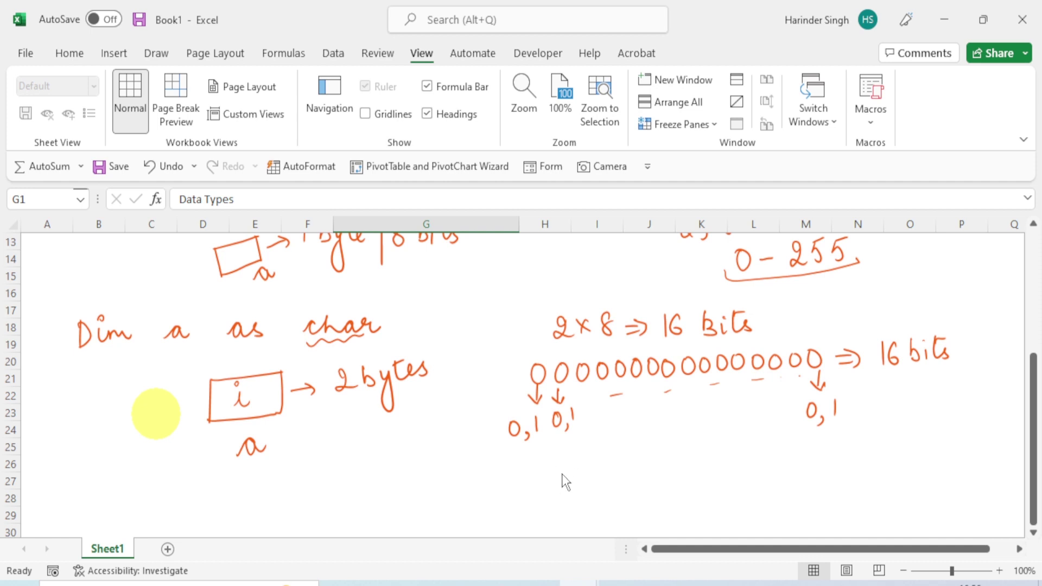
mouse_move(535, 468)
mouse_down()
mouse_move(544, 479)
mouse_move(589, 475)
mouse_up()
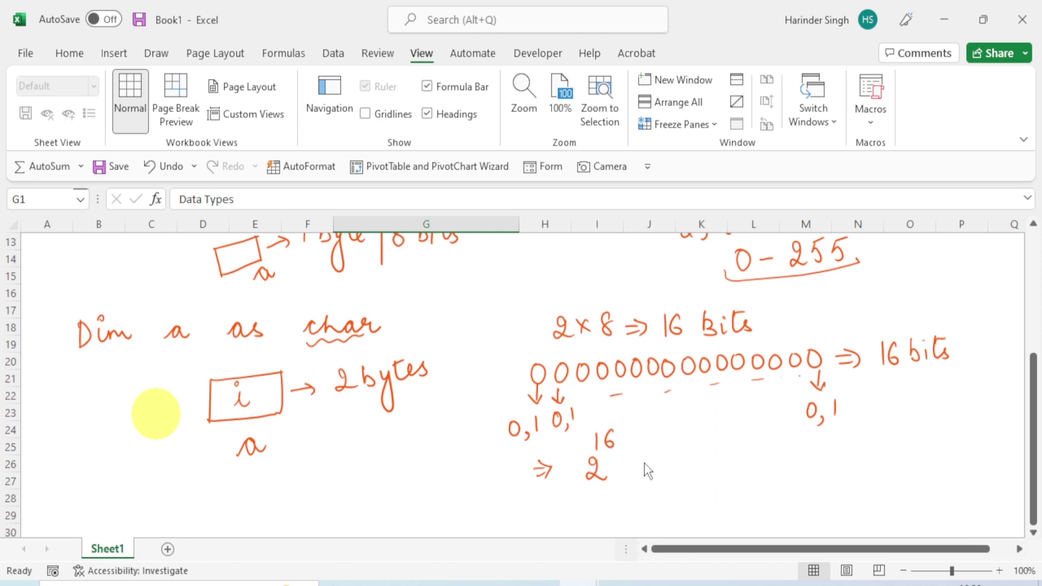
- Extend 2^16 with ⇒ 256×256 ⇒ and a blank range line
drag(644, 464, 655, 468)
drag(651, 458, 653, 471)
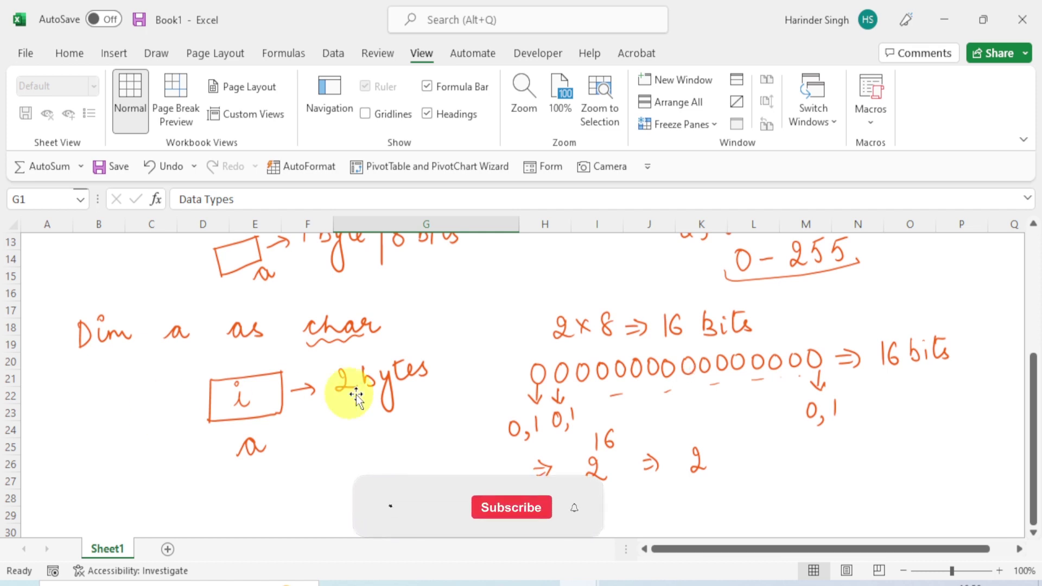
scroll(1036, 470, up, 2)
scroll(774, 406, up, 1)
scroll(706, 380, down, 5)
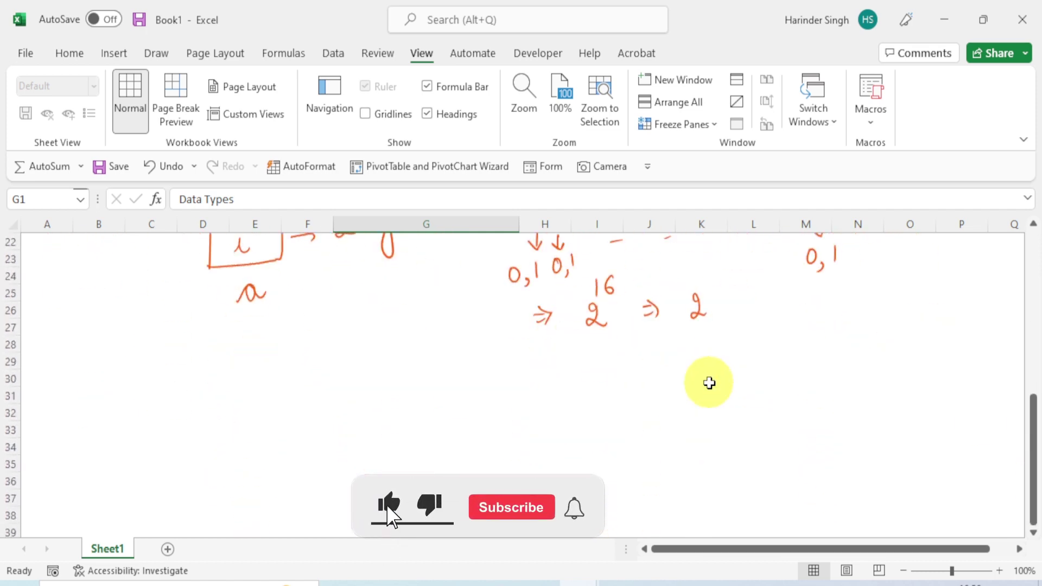
scroll(709, 382, up, 1)
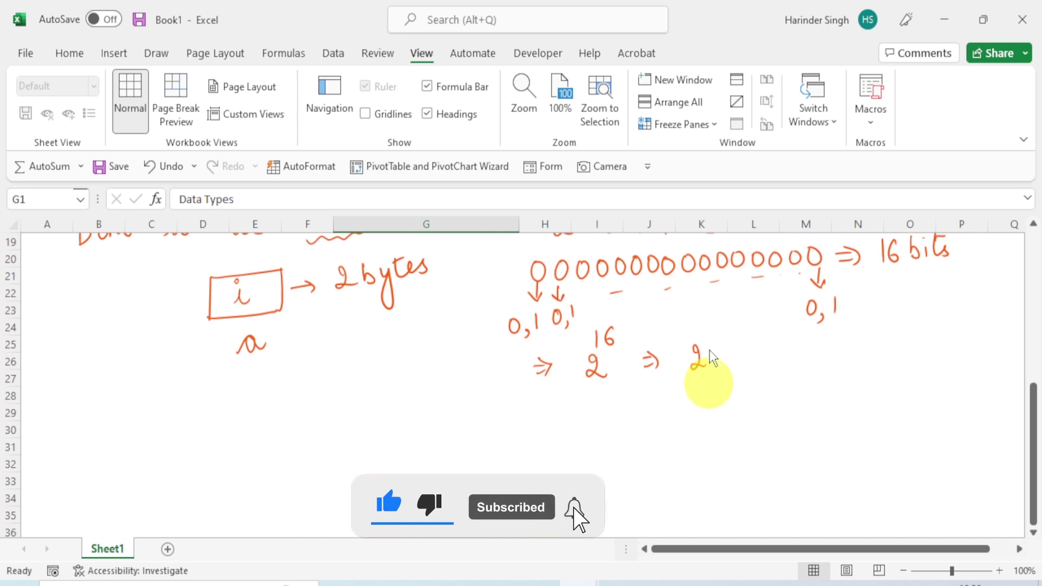
mouse_move(712, 345)
mouse_down()
mouse_move(707, 362)
mouse_move(721, 341)
mouse_move(728, 354)
mouse_up()
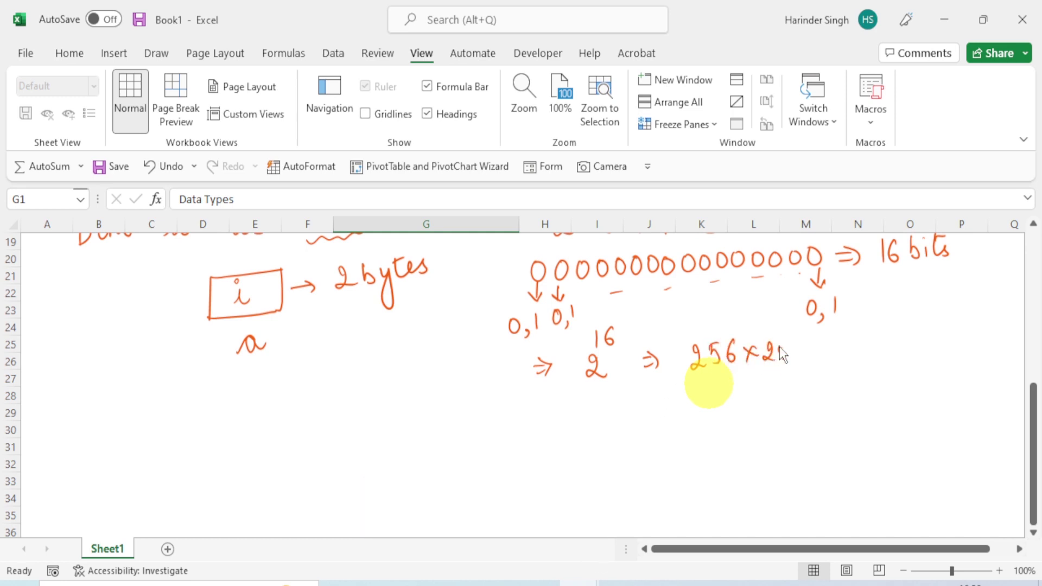
drag(818, 349, 902, 348)
- Show Edge's Data Type Summary page listing Char as 2 bytes, 0 through 65535
click(577, 584)
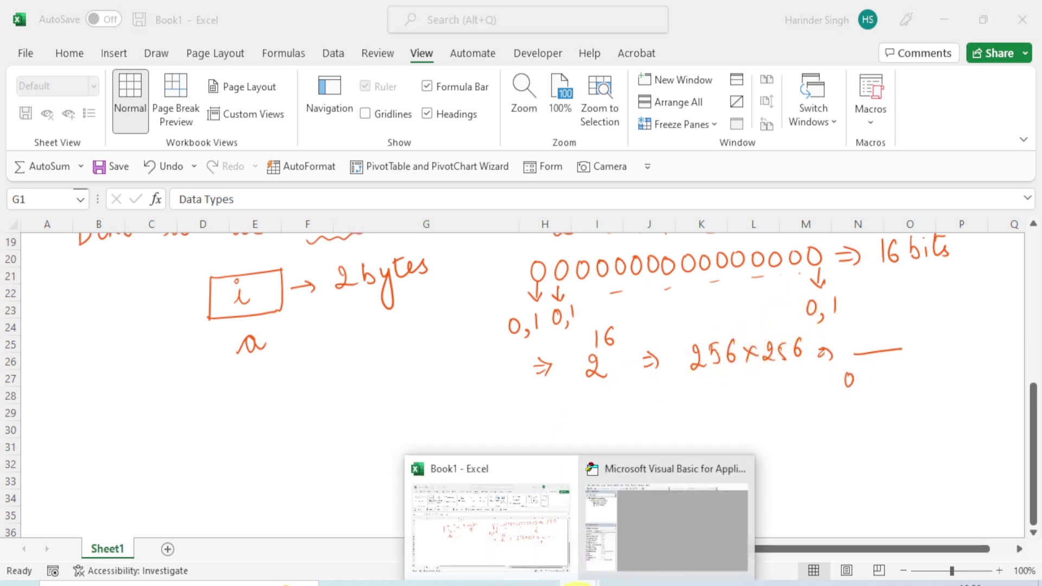
click(463, 581)
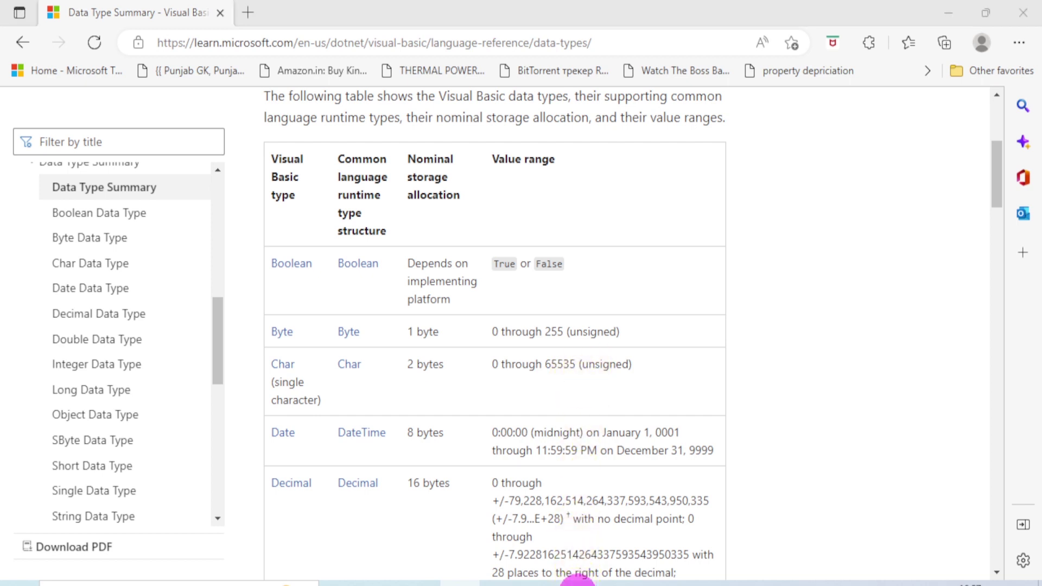
- Bring the Excel Book1 sheet with the 256×256 ink working back to the front
click(555, 543)
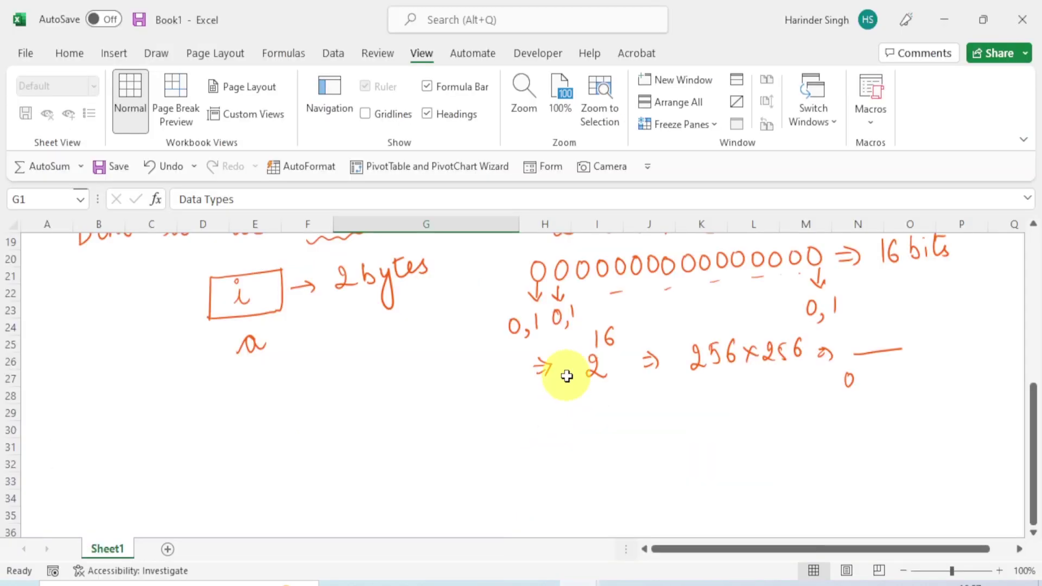